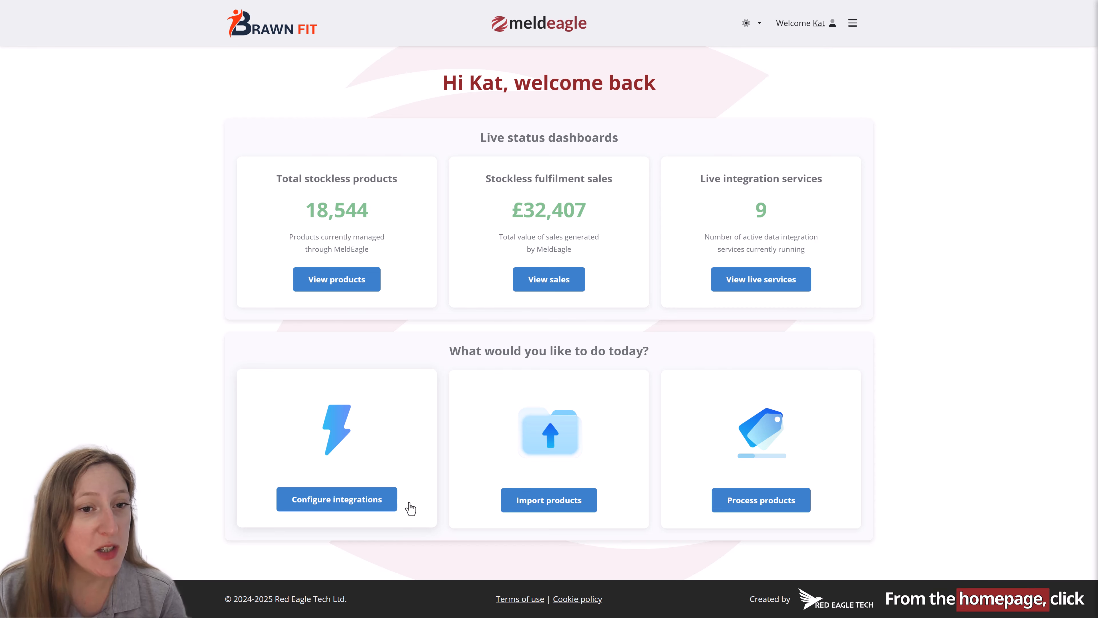
Step: Start a new brand configuration from the integrations configuration and set its data source to TitanStar
click(320, 508)
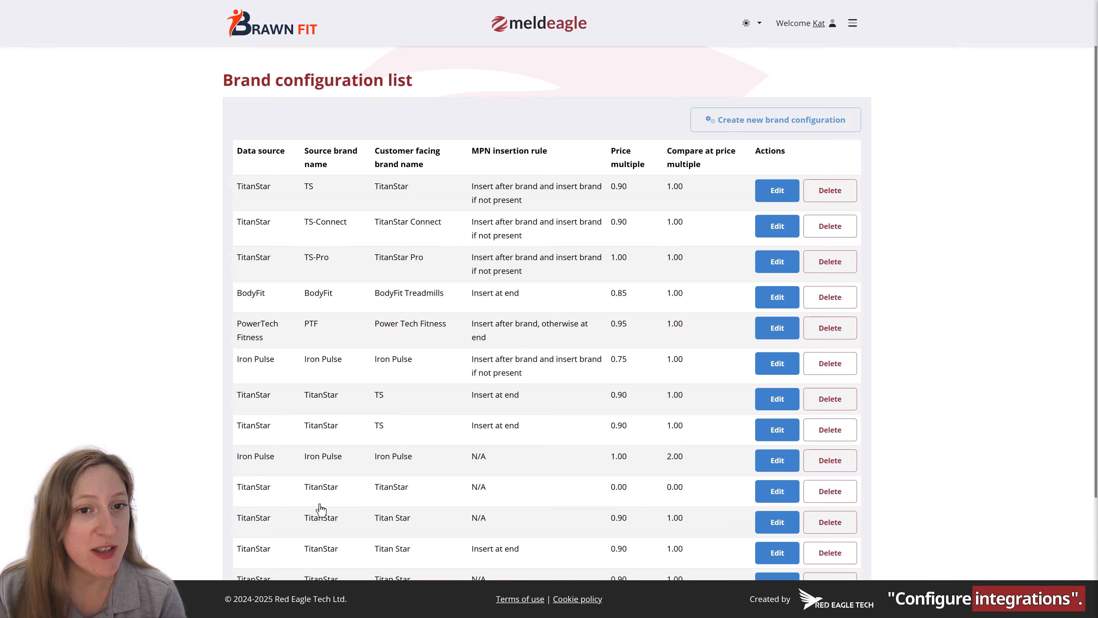
click(731, 126)
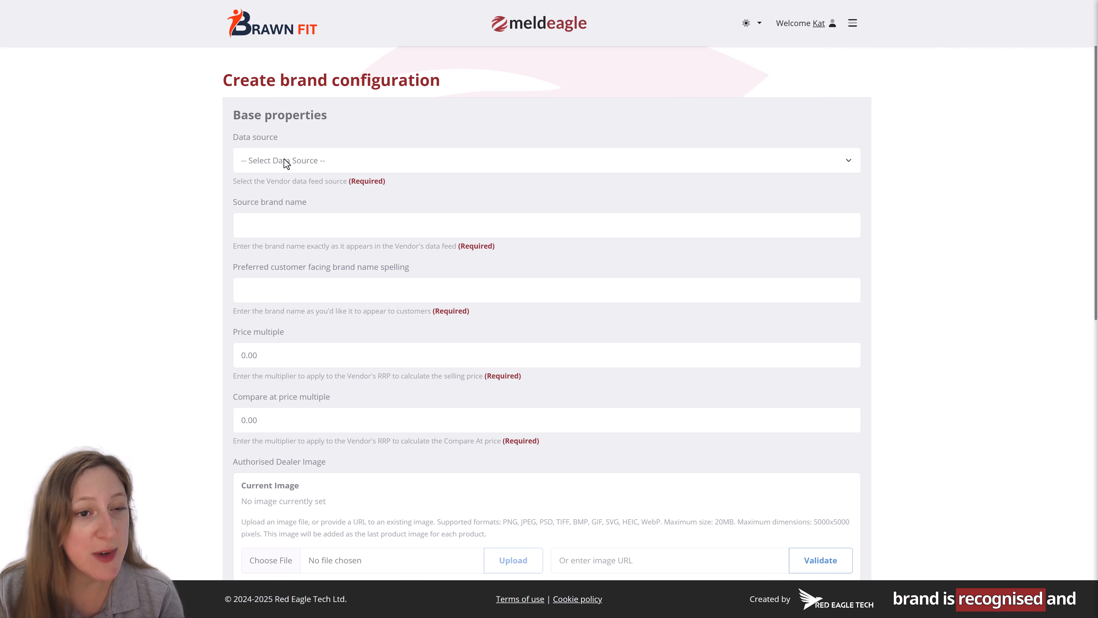
click(272, 162)
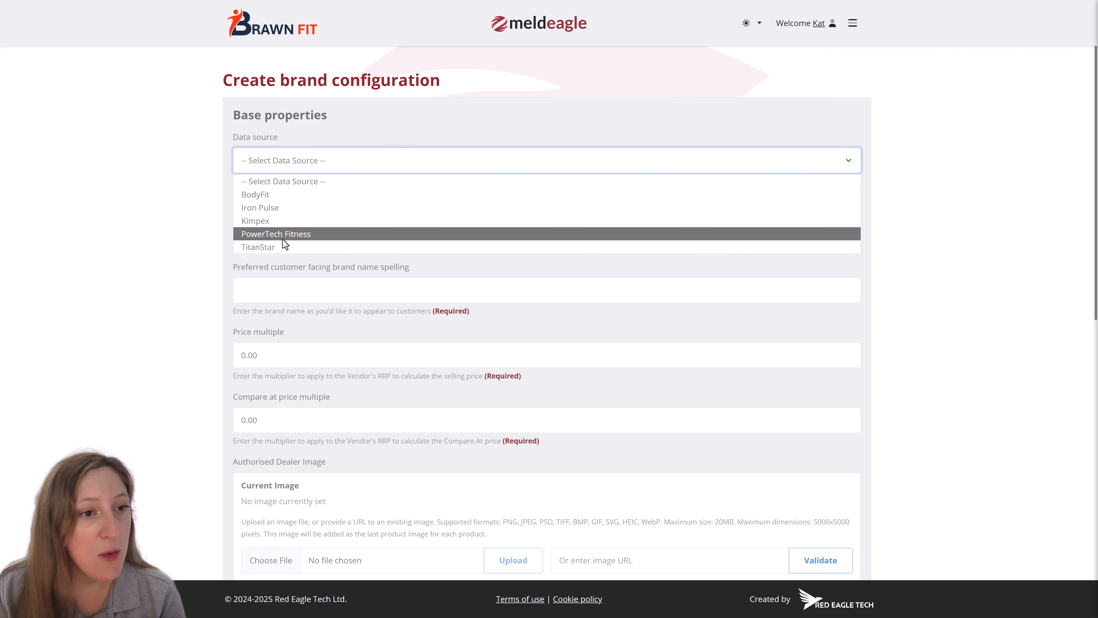
click(270, 247)
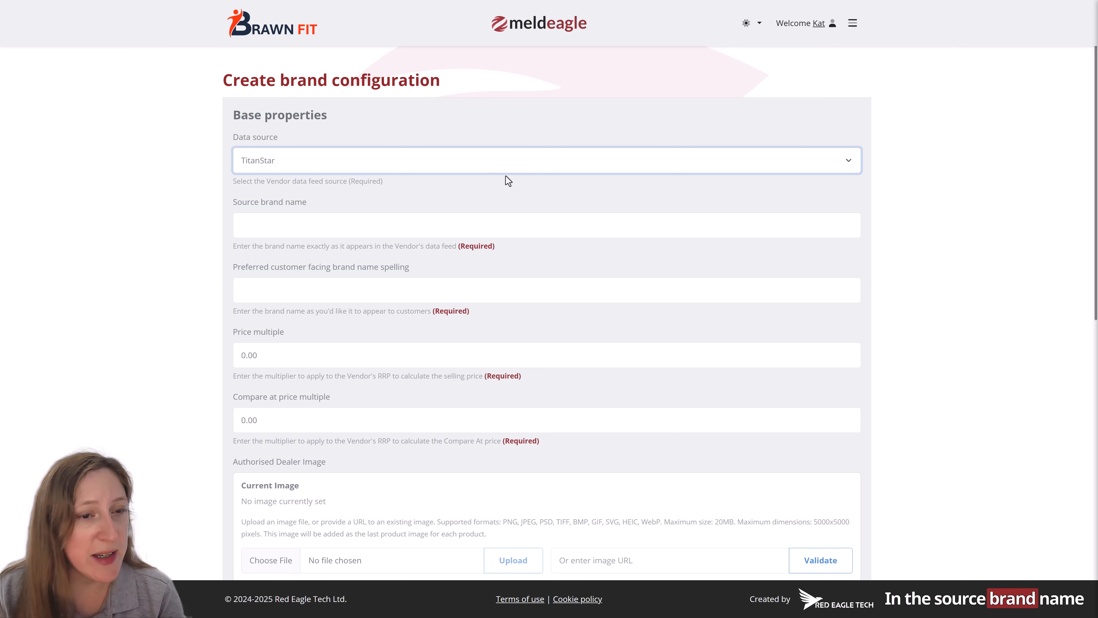
Step: Enter TitanStar Pro as both the source brand name and the preferred customer-facing brand name spelling
click(355, 229)
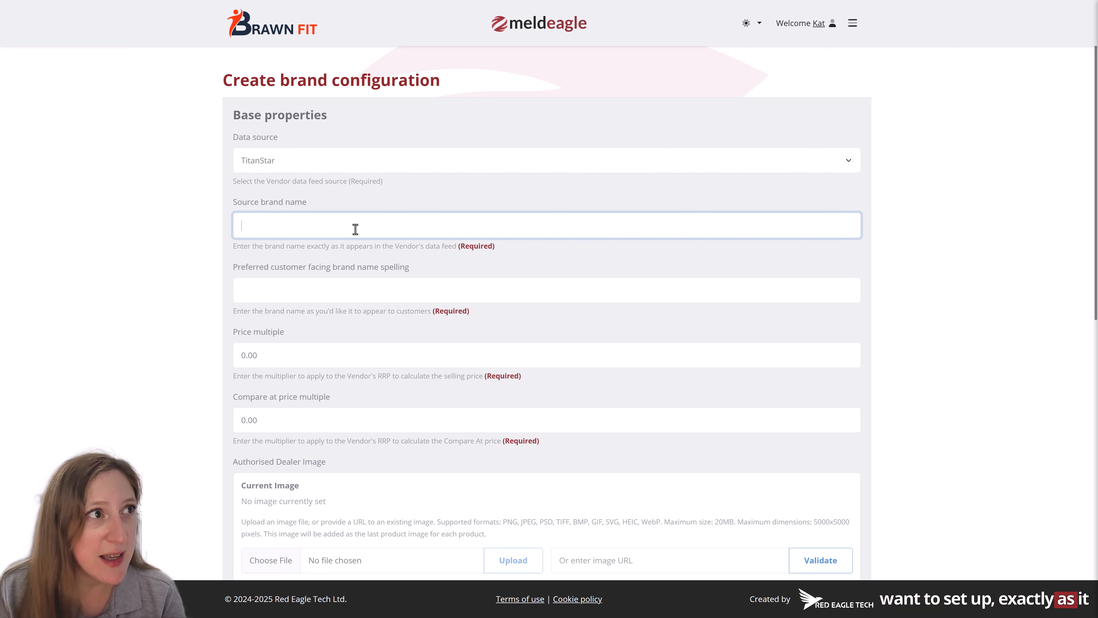
text(Titan)
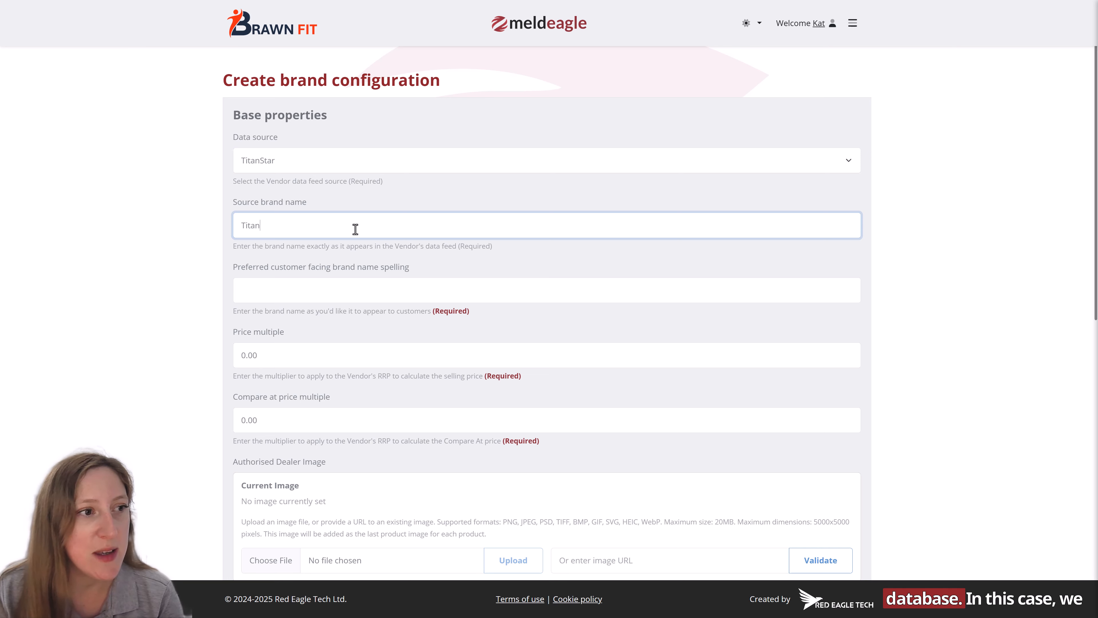
text(Star Pro)
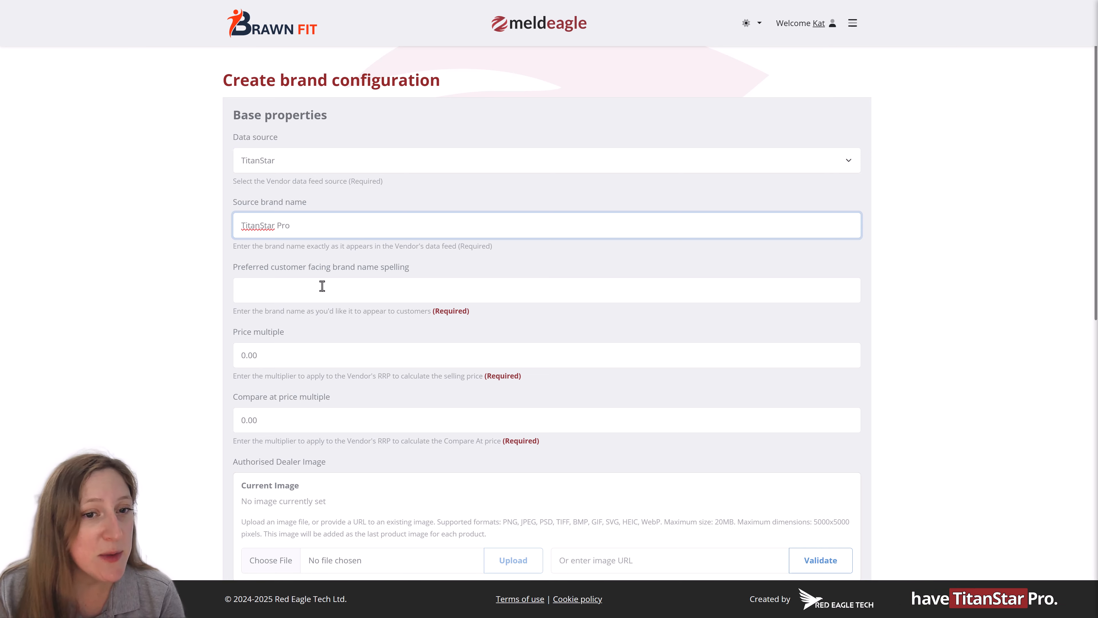
click(321, 287)
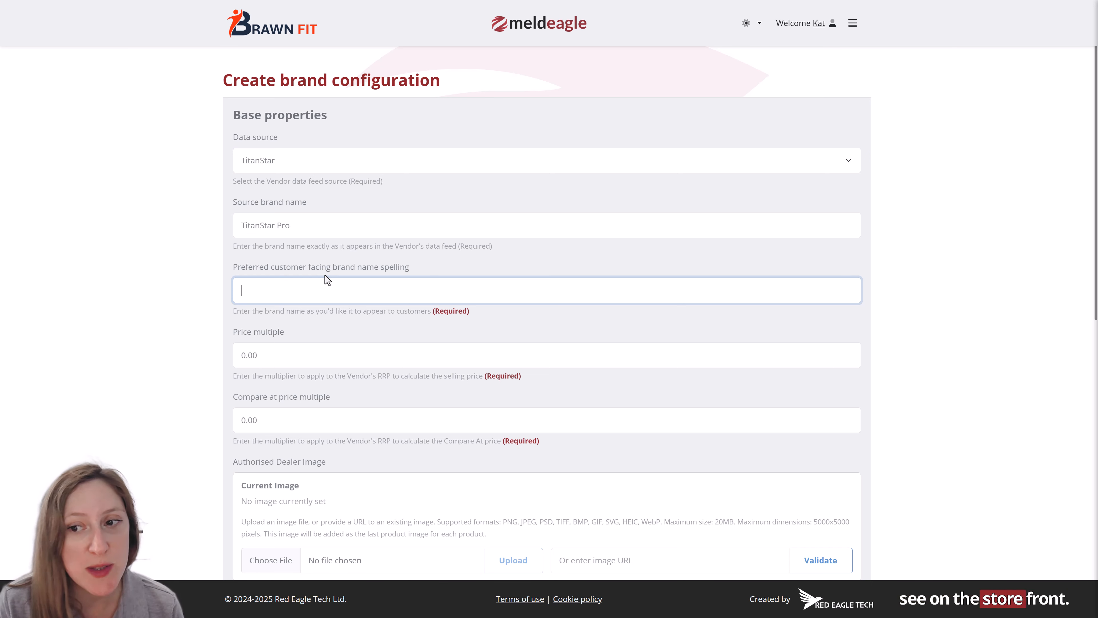
text(TitanStar)
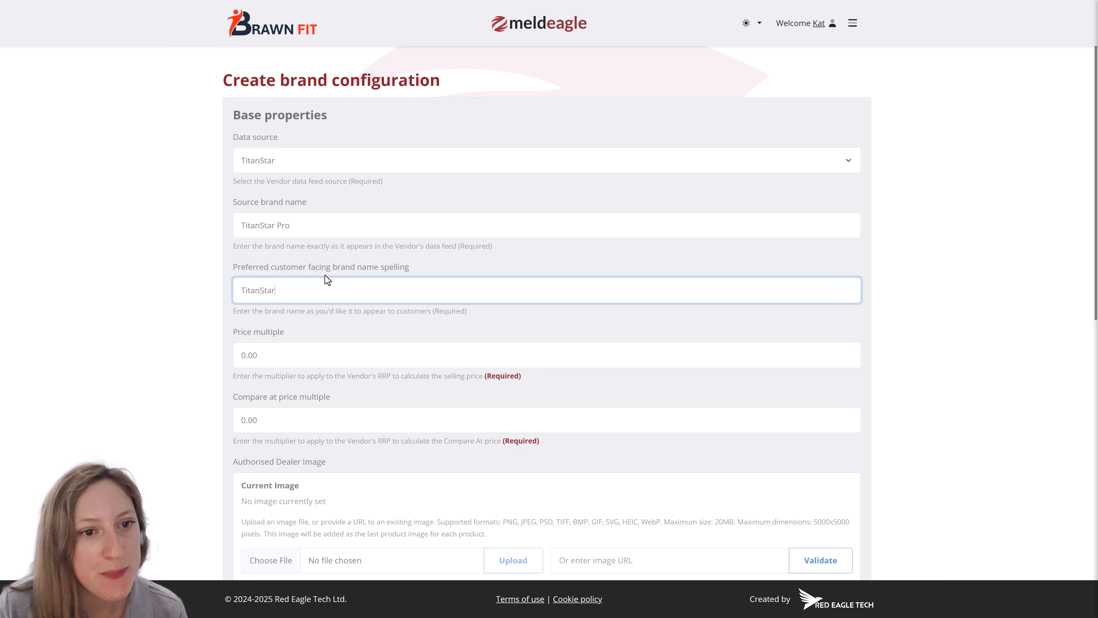
text( Pro)
key(Tab)
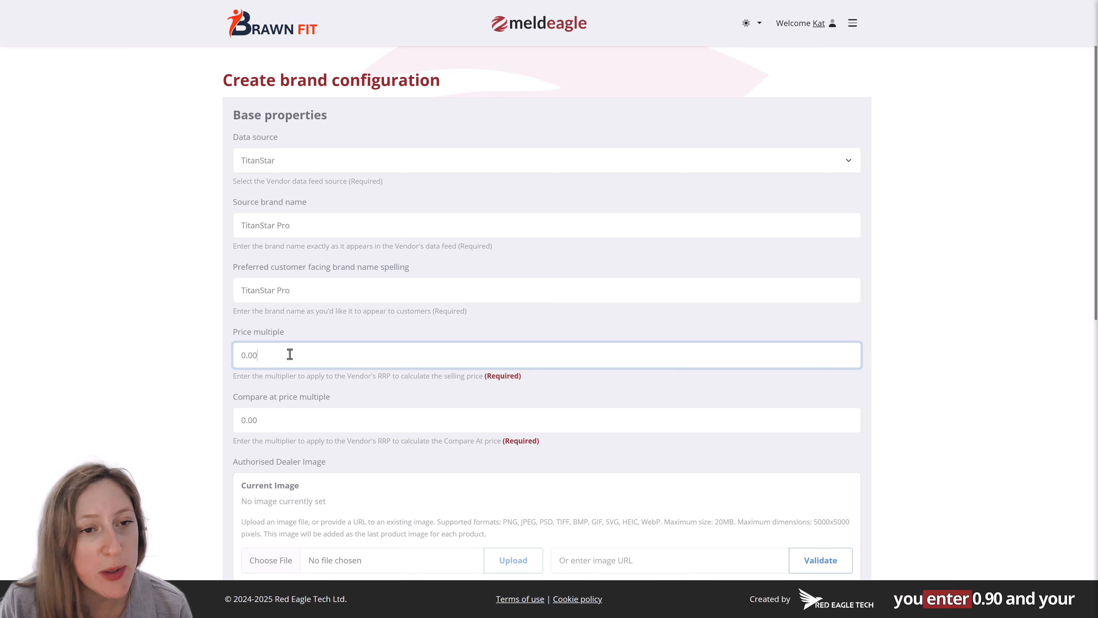
Step: Set the price multiple to 0.90 and the compare at price multiple to 1.0
drag(288, 353, 169, 331)
text(0.90)
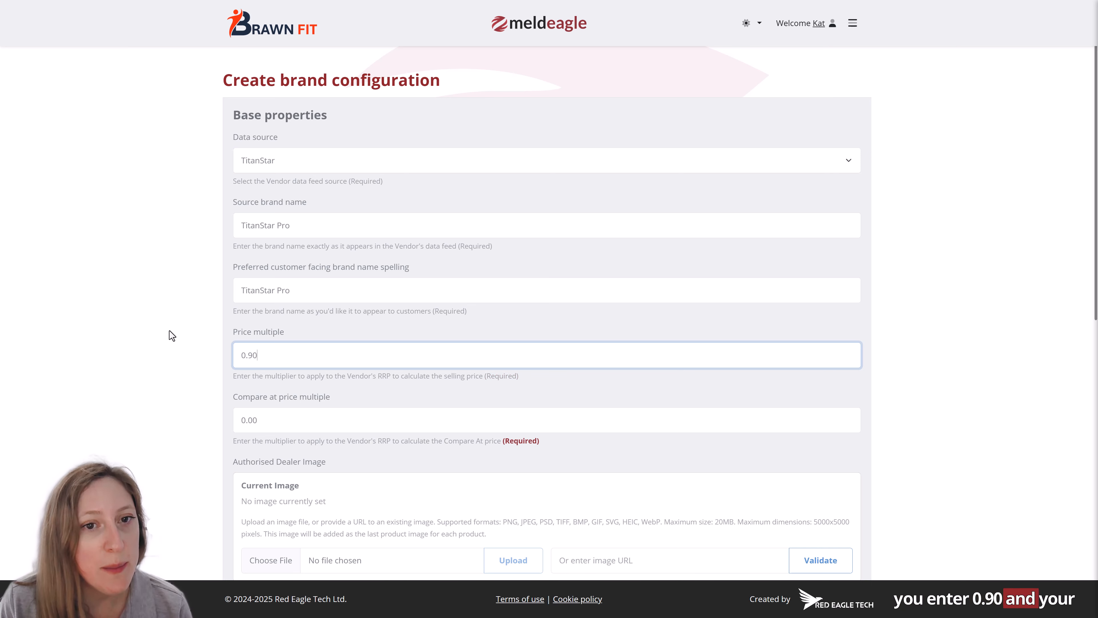
click(246, 416)
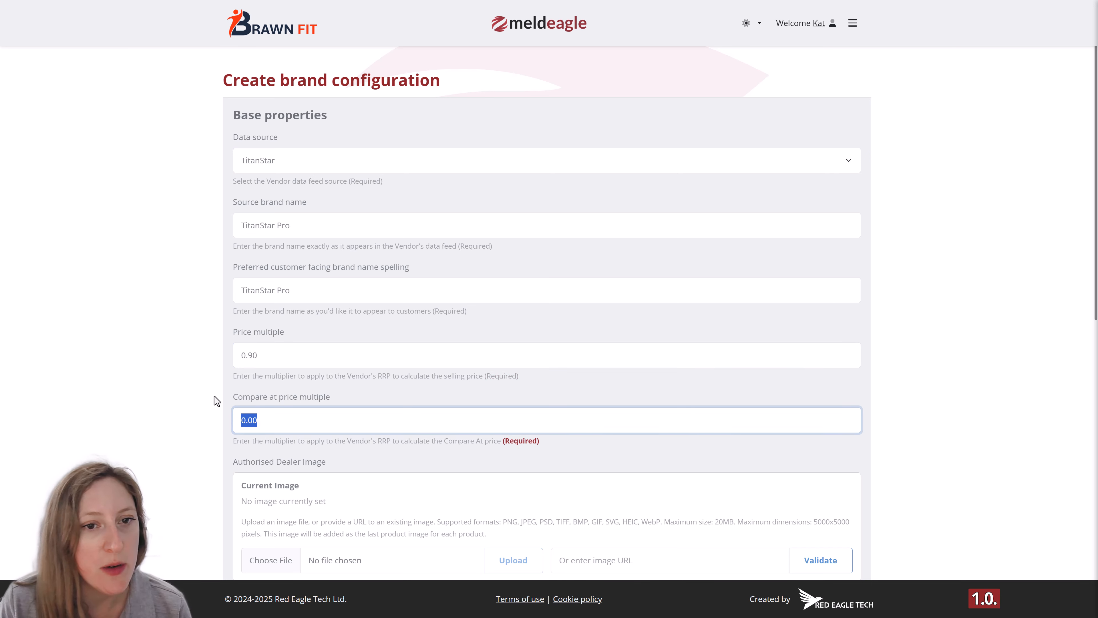
text(1.0)
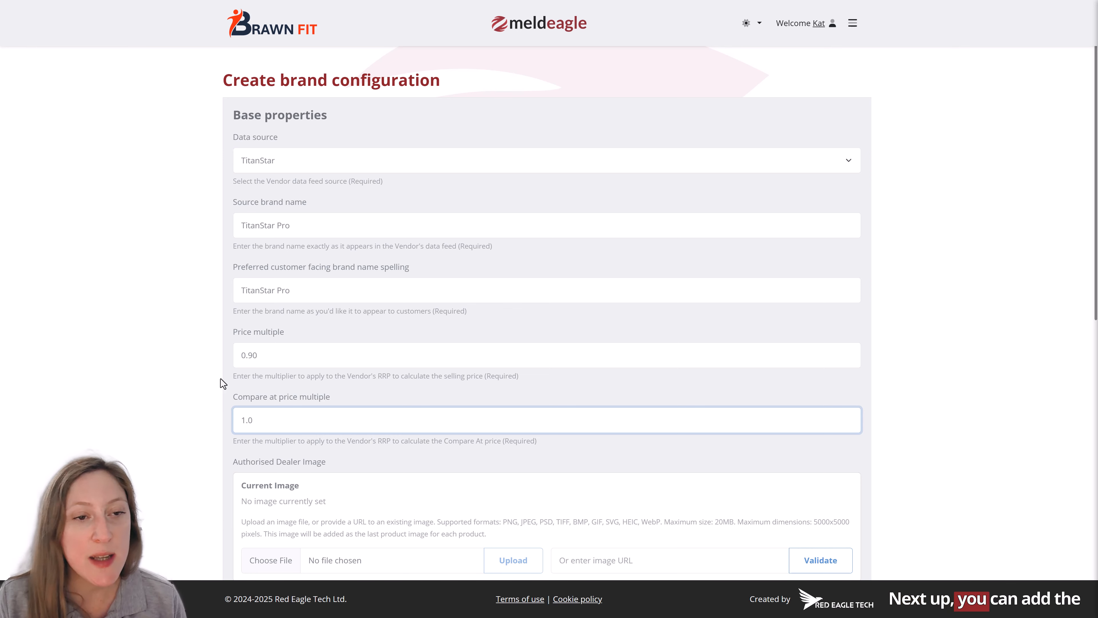
Step: Upload authorised-dealer-titanstar.png from the supplier logo folder as the brand's authorised dealer image
scroll(221, 378, down, 2)
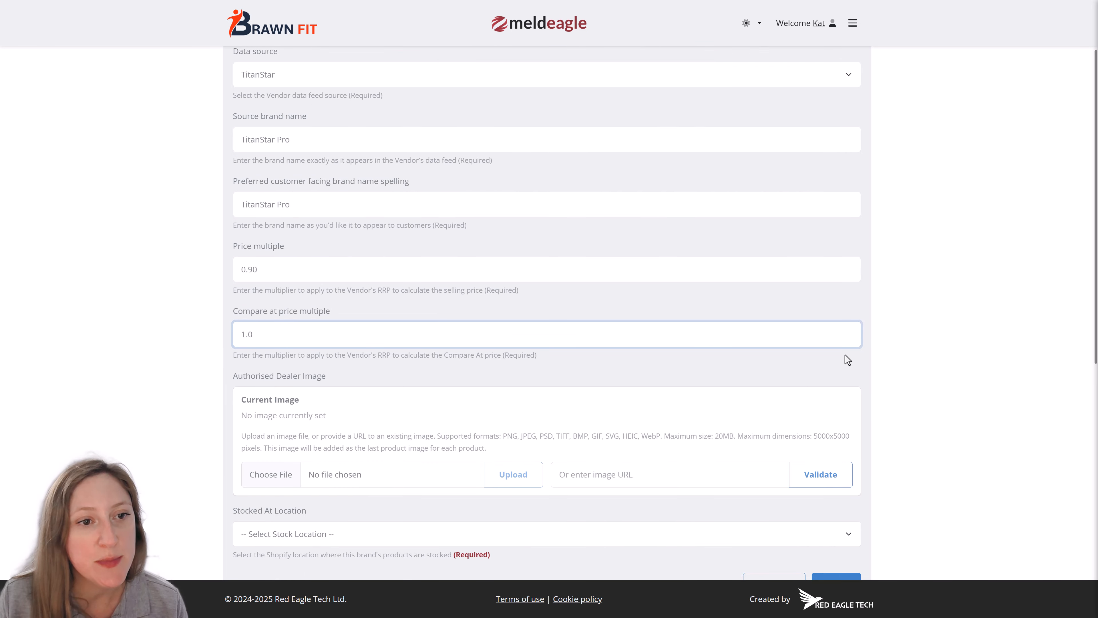
click(275, 476)
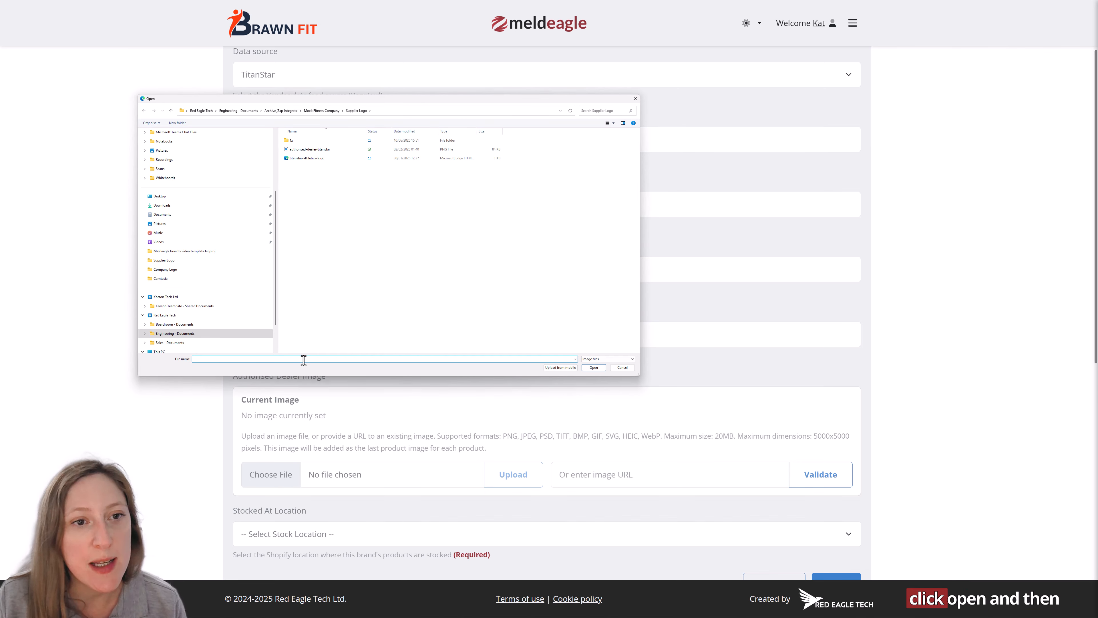
click(321, 150)
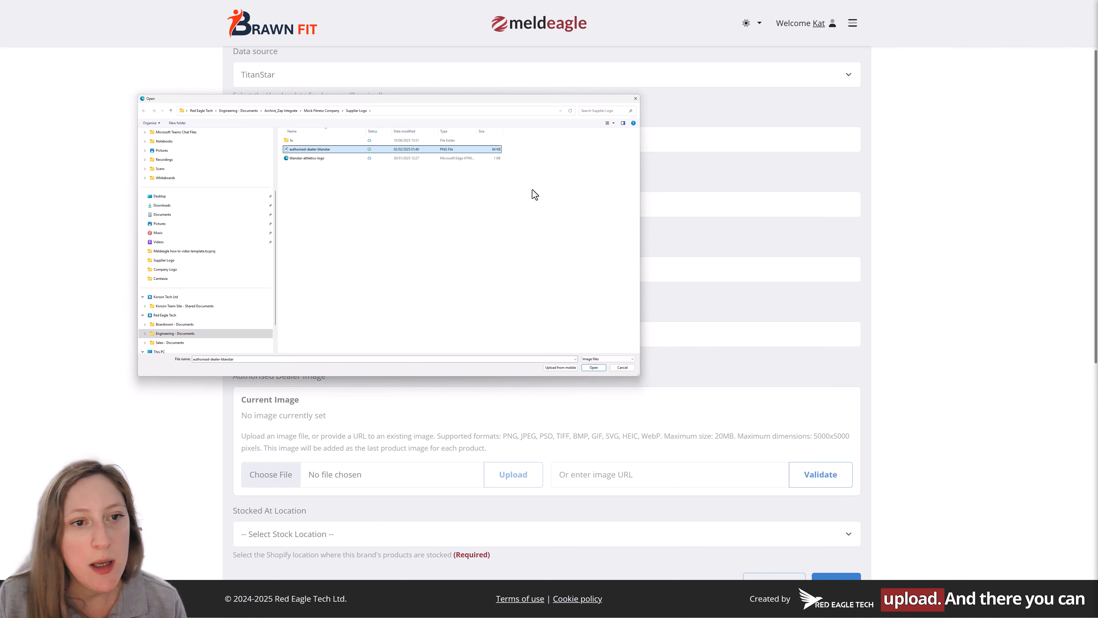
click(594, 367)
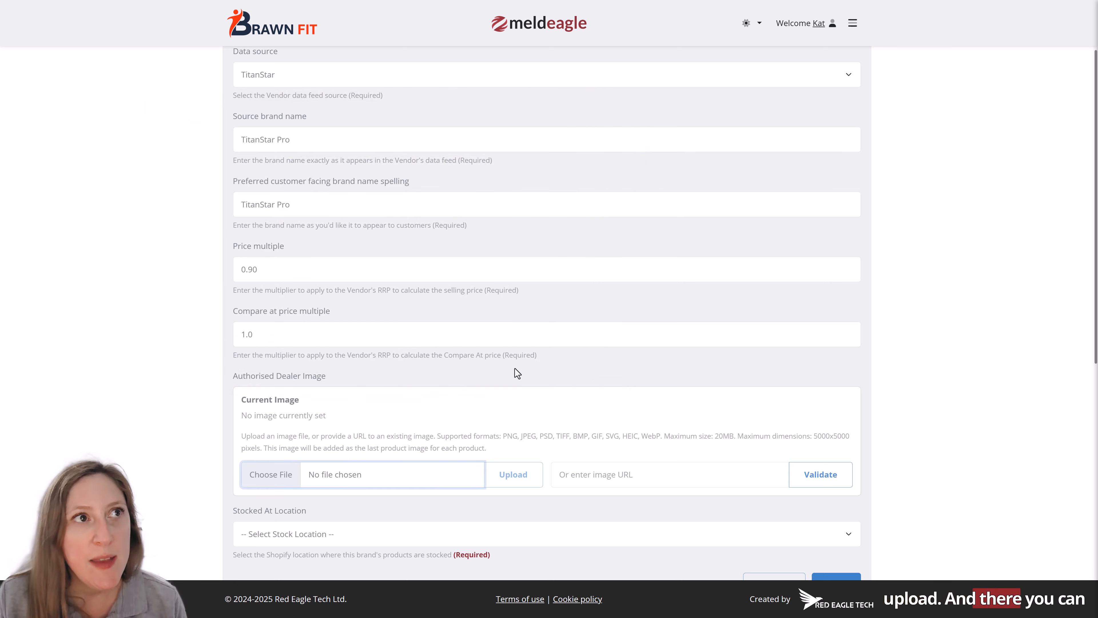
scroll(480, 445, down, 2)
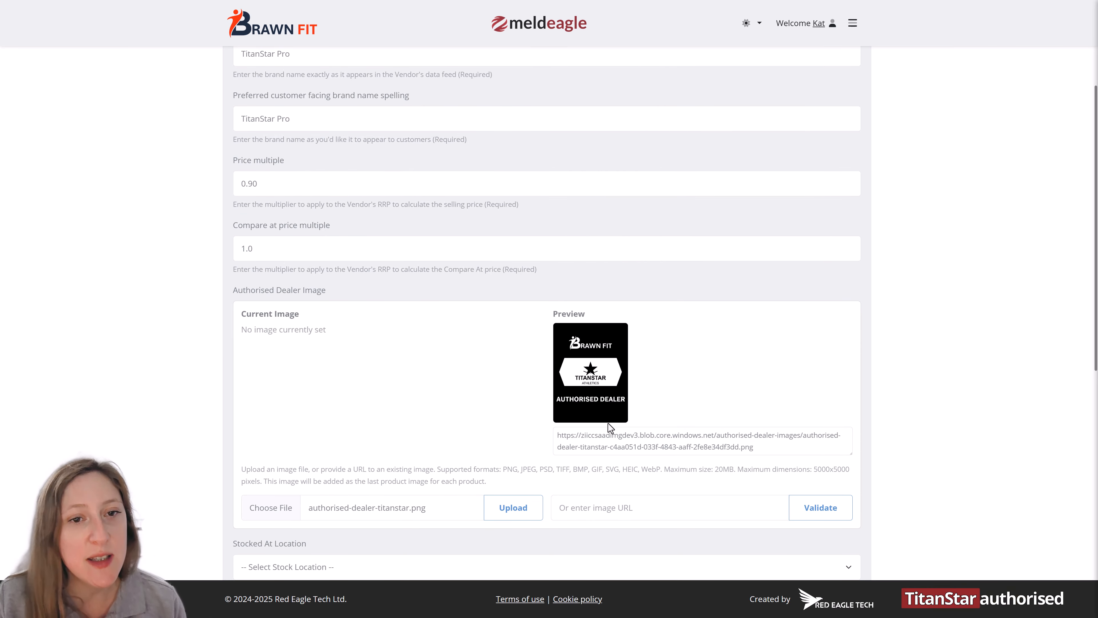
Step: Set the stocked at location to Shop location and save the brand's base properties
scroll(461, 409, down, 3)
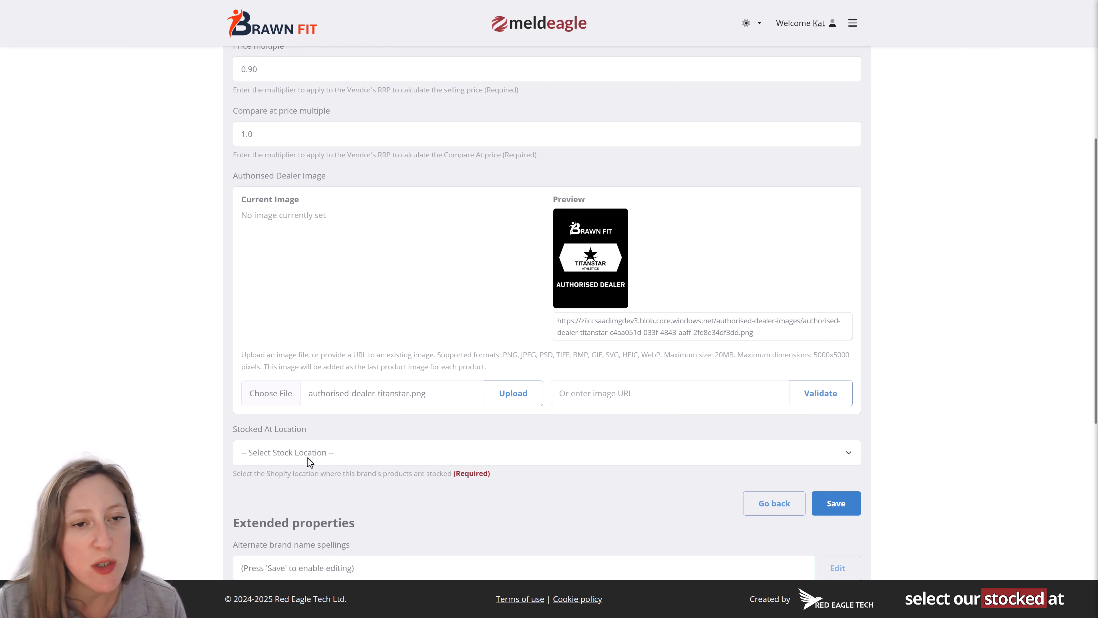
click(351, 452)
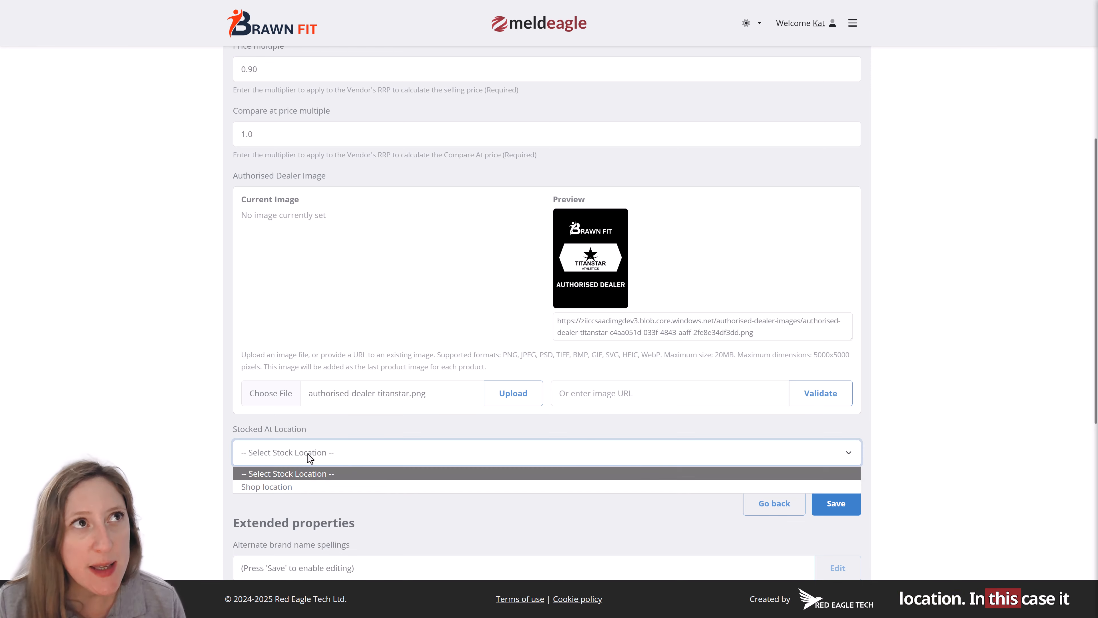
click(277, 486)
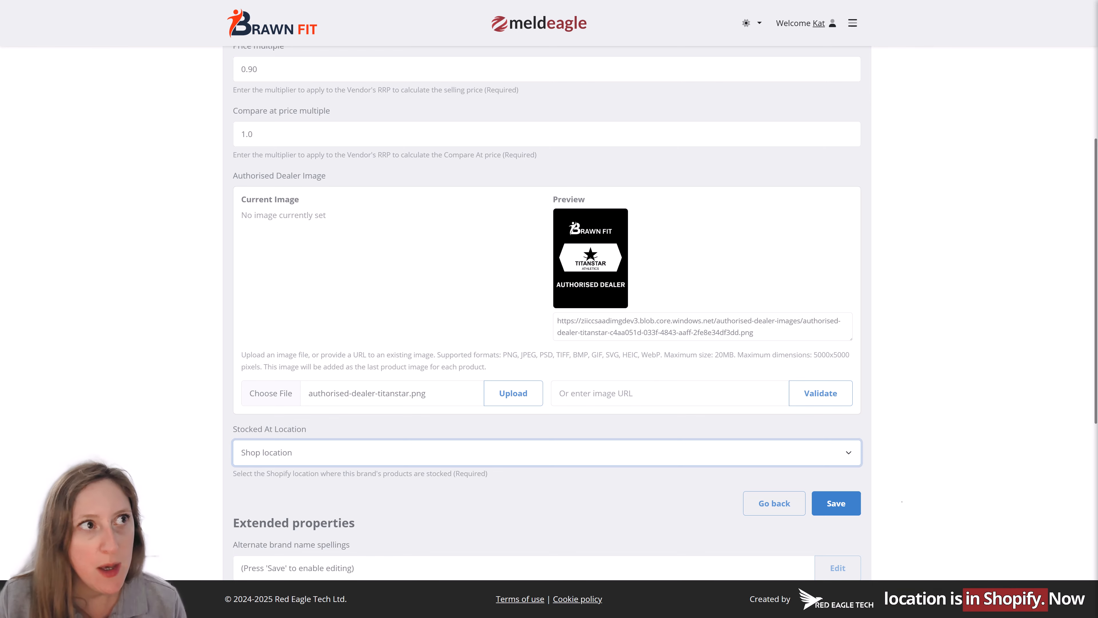
click(829, 512)
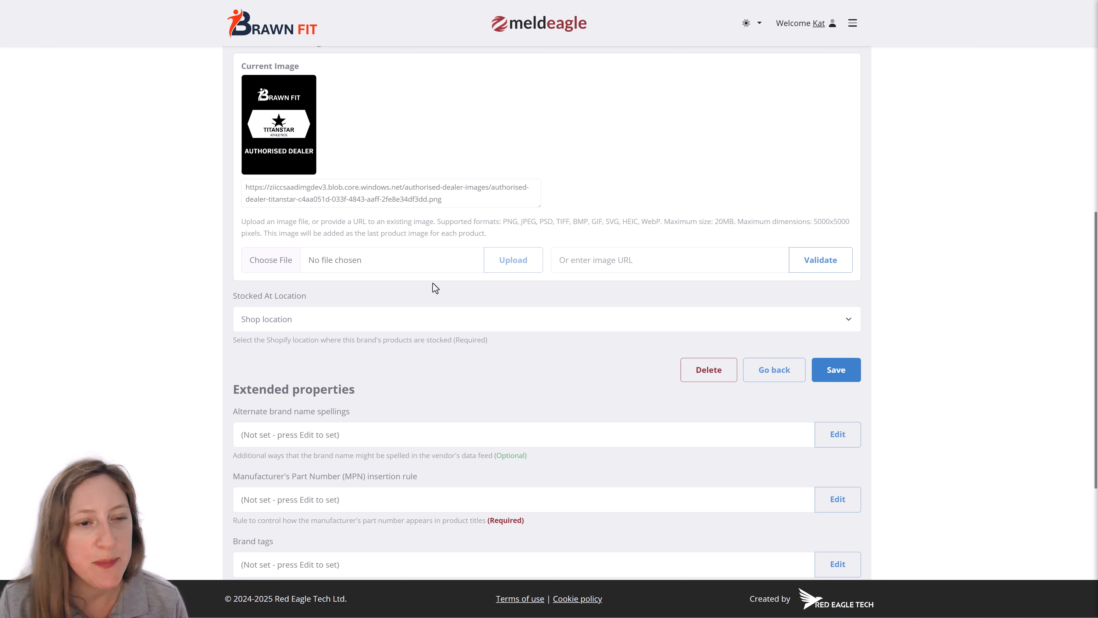
Step: Add Titan Star Pro as an alternate brand name spelling, save it and return to the brand configuration
scroll(309, 346, down, 3)
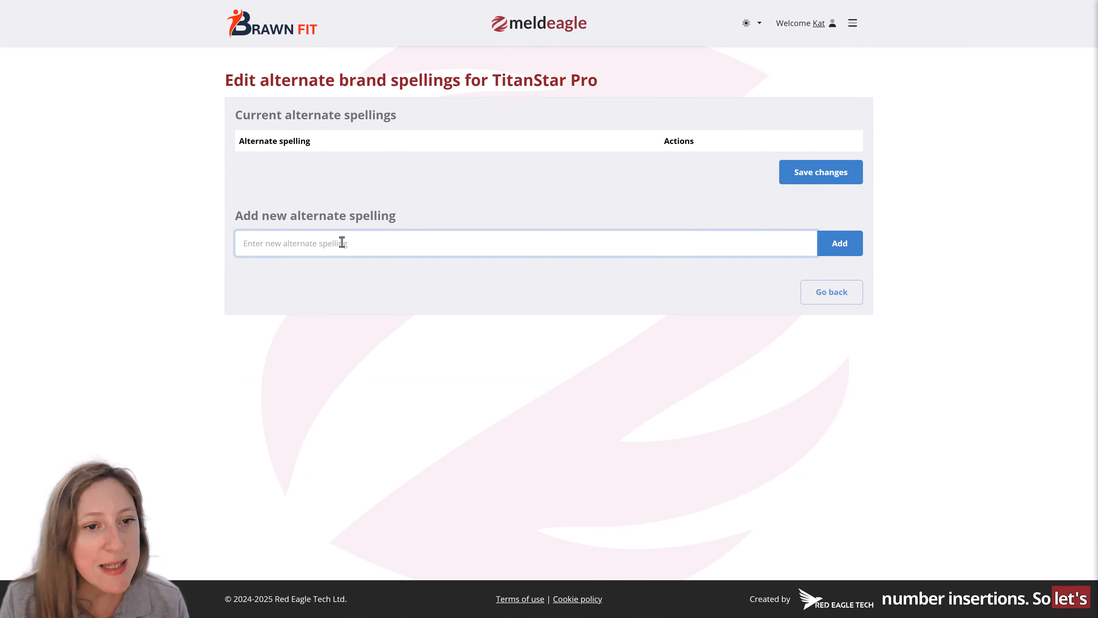
text(Titan Star Pro)
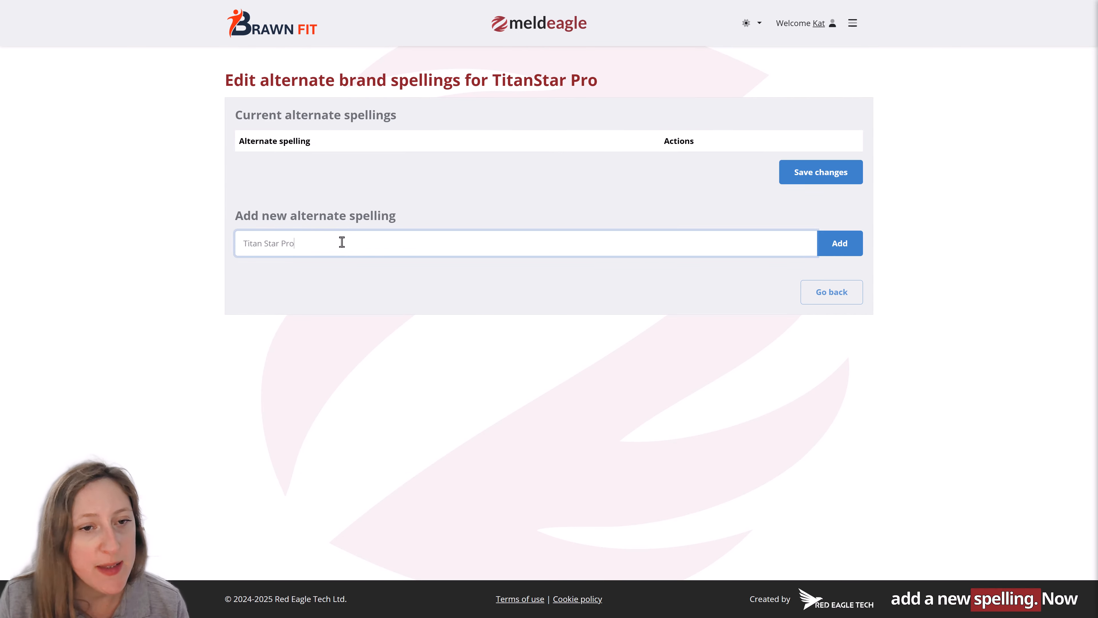
click(837, 250)
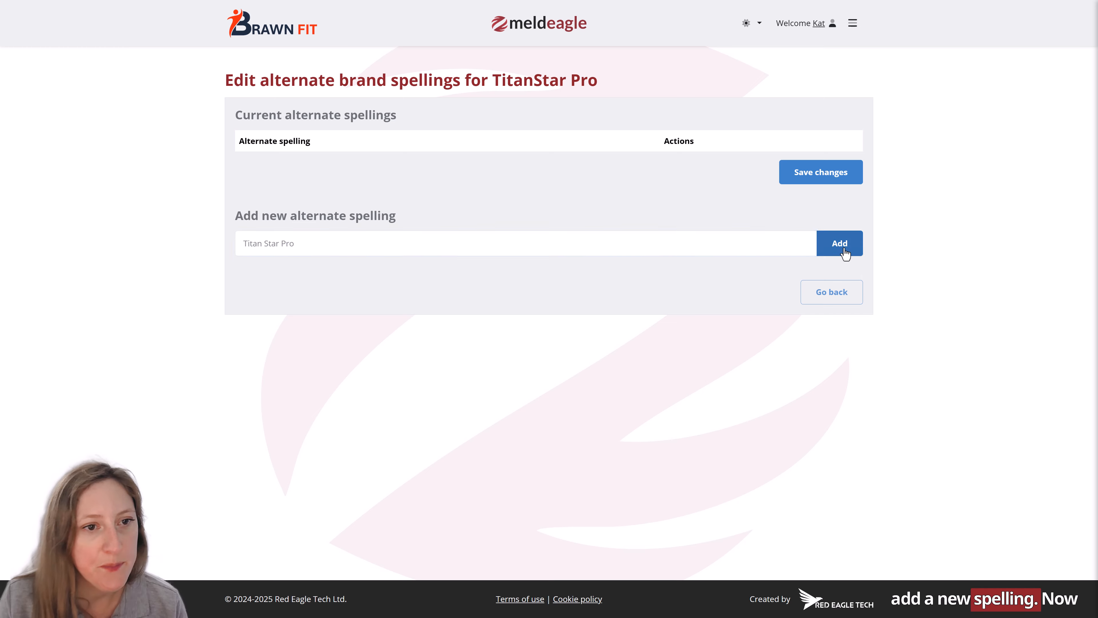
click(821, 208)
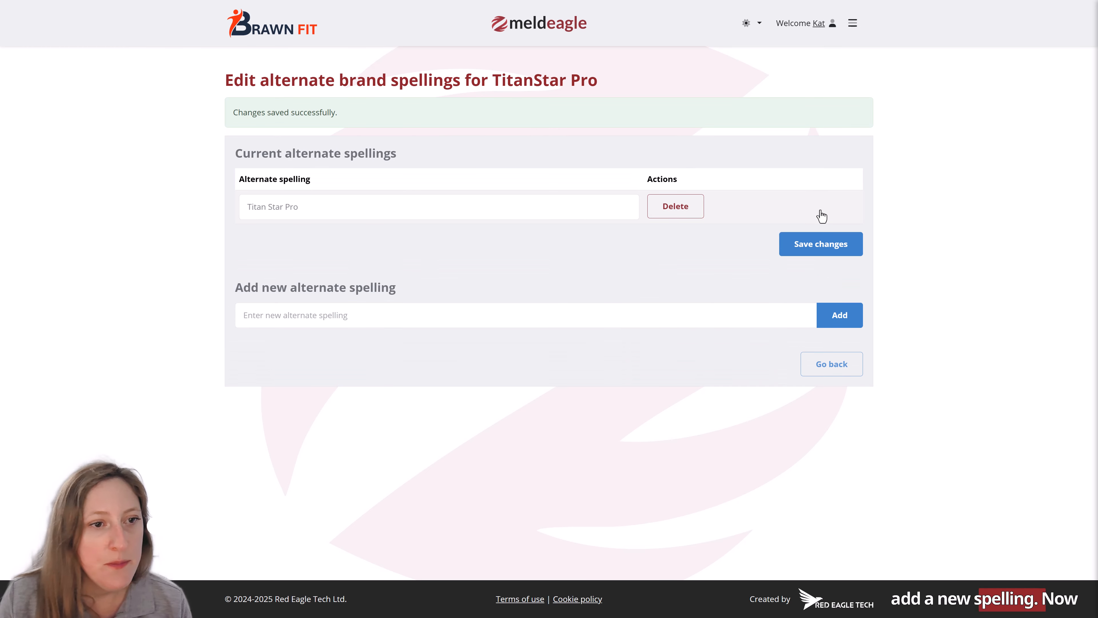
click(837, 369)
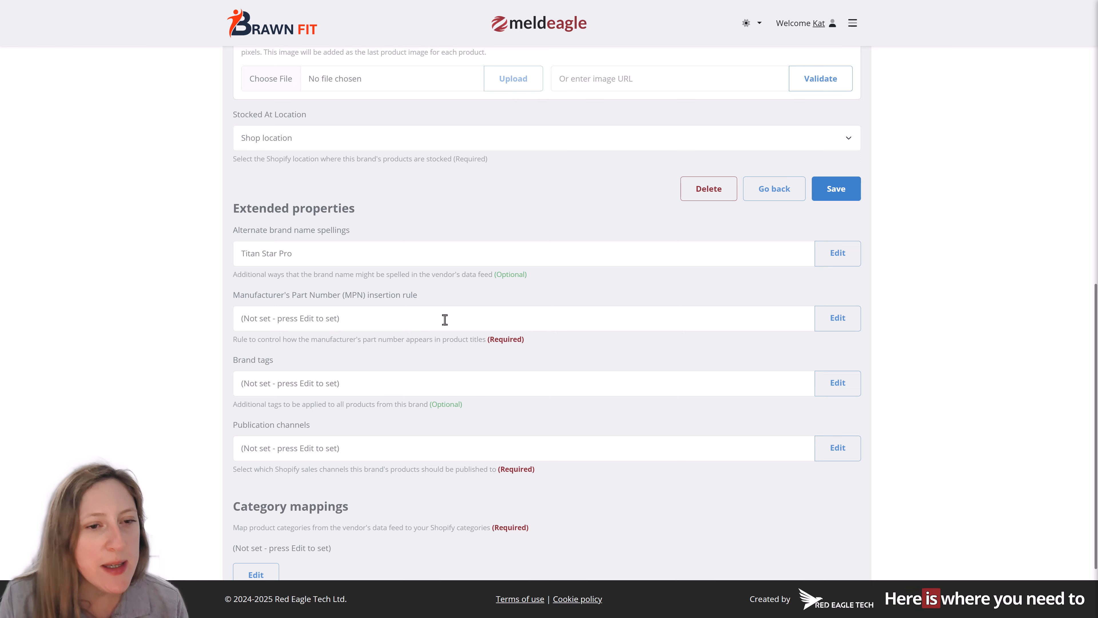
Step: Set the Manufacturer's Part Number (MPN) insertion rule to Insert at end and save it
click(841, 329)
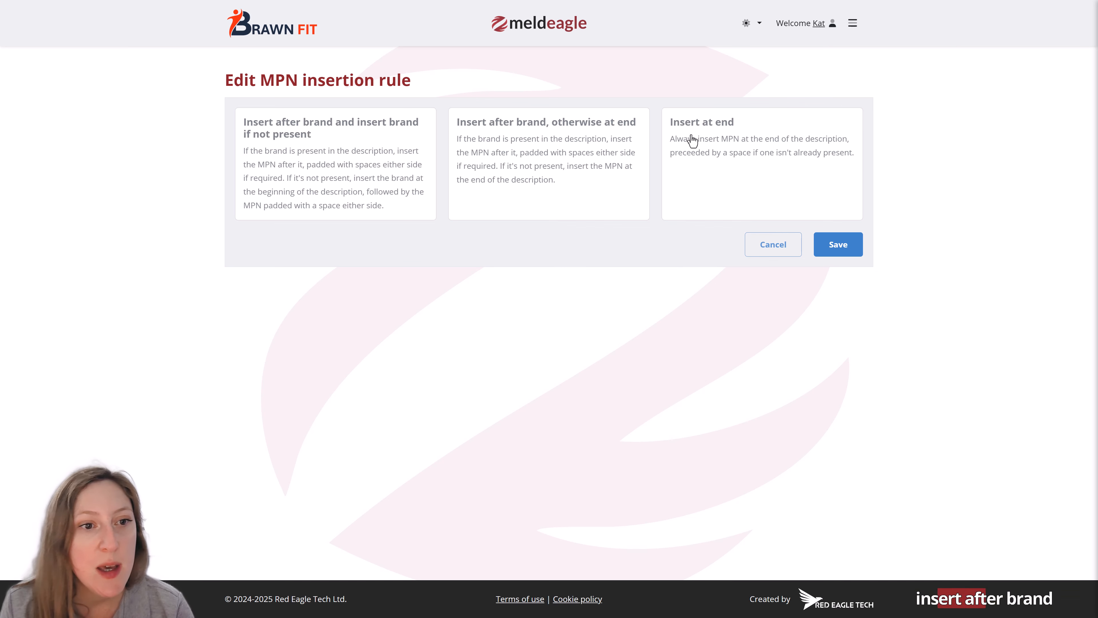
click(734, 160)
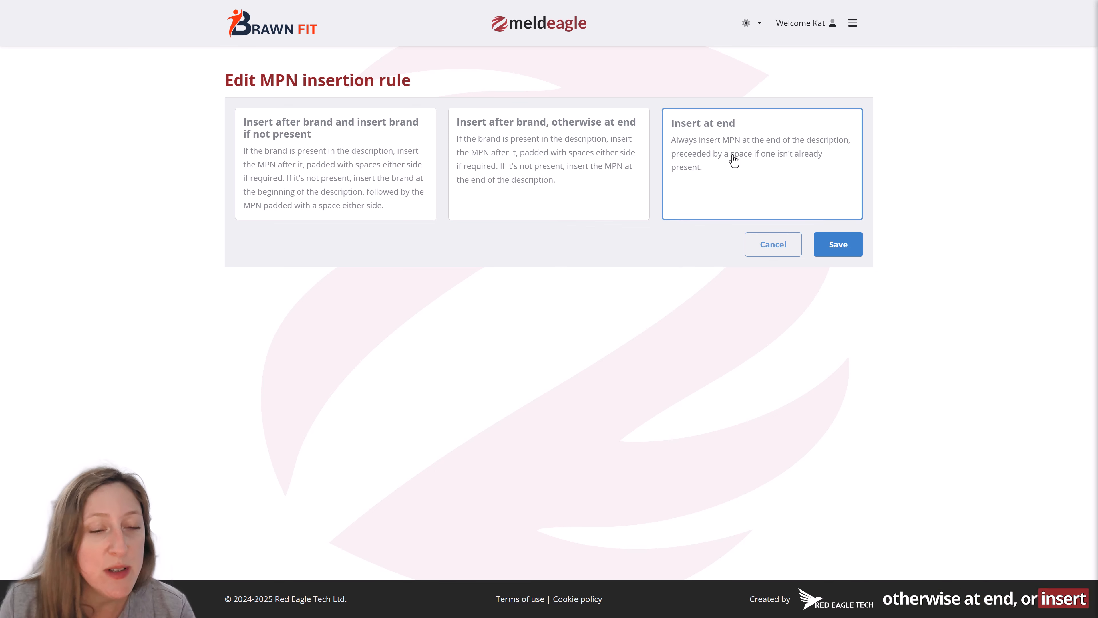
click(838, 245)
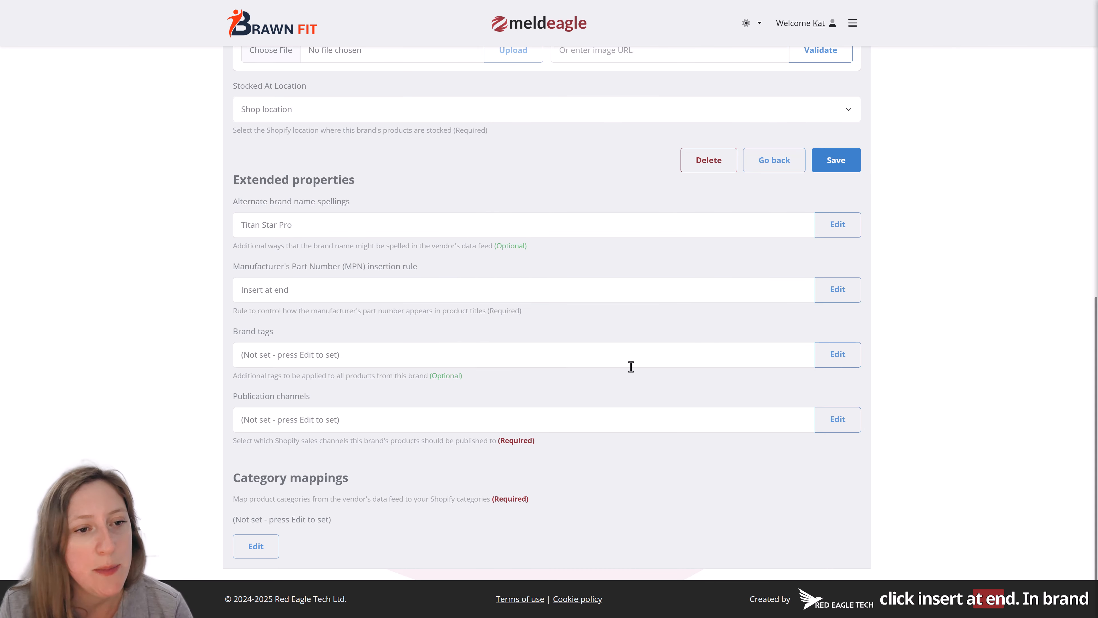
Step: Add the brand tag own-brand-pro to the TitanStar Pro brand's extended properties
click(837, 354)
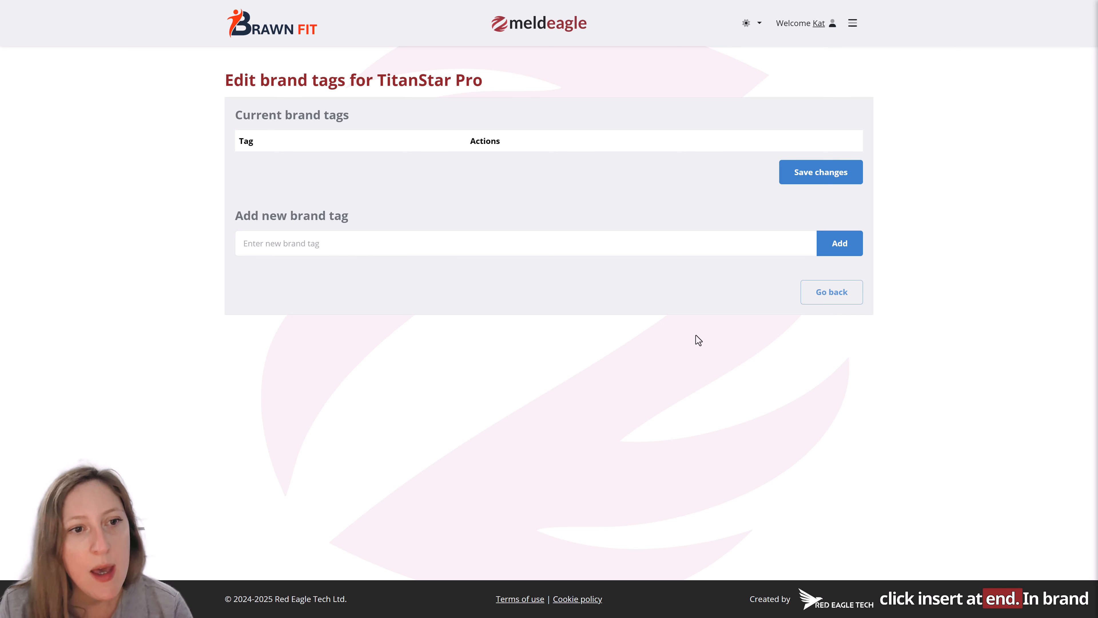
click(412, 246)
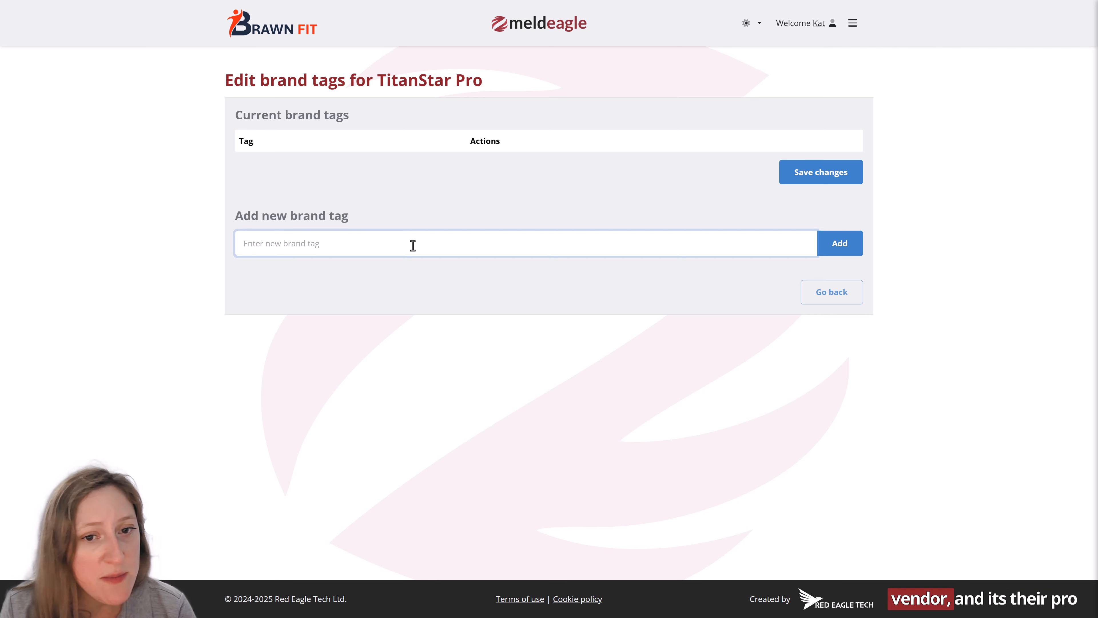
text(pro)
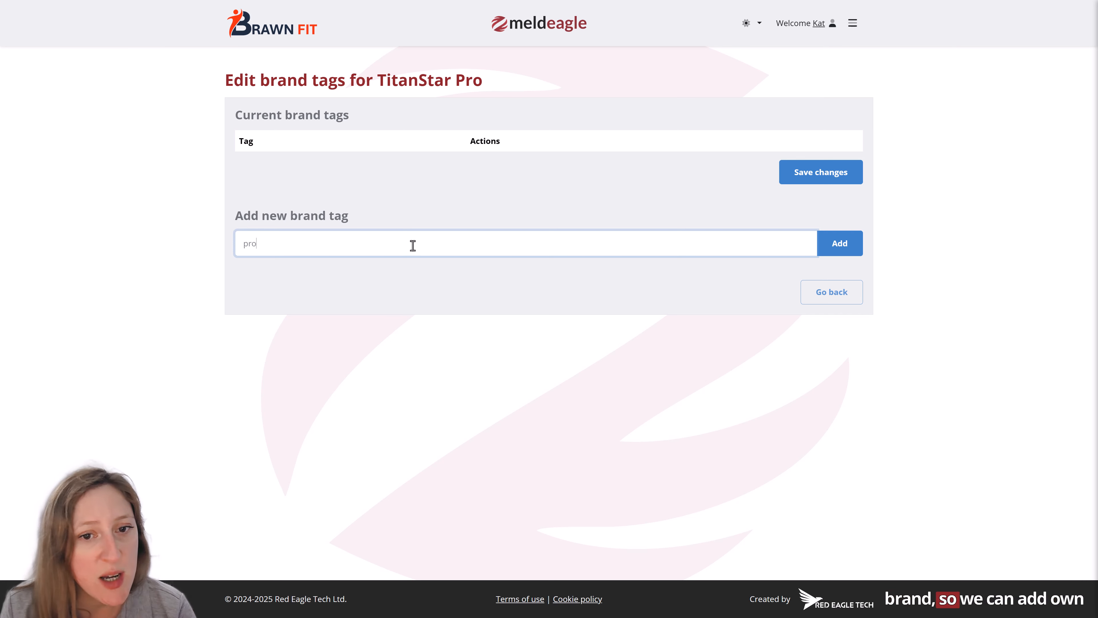
key(BackSpace)
key(BackSpace)
text(own-brand-)
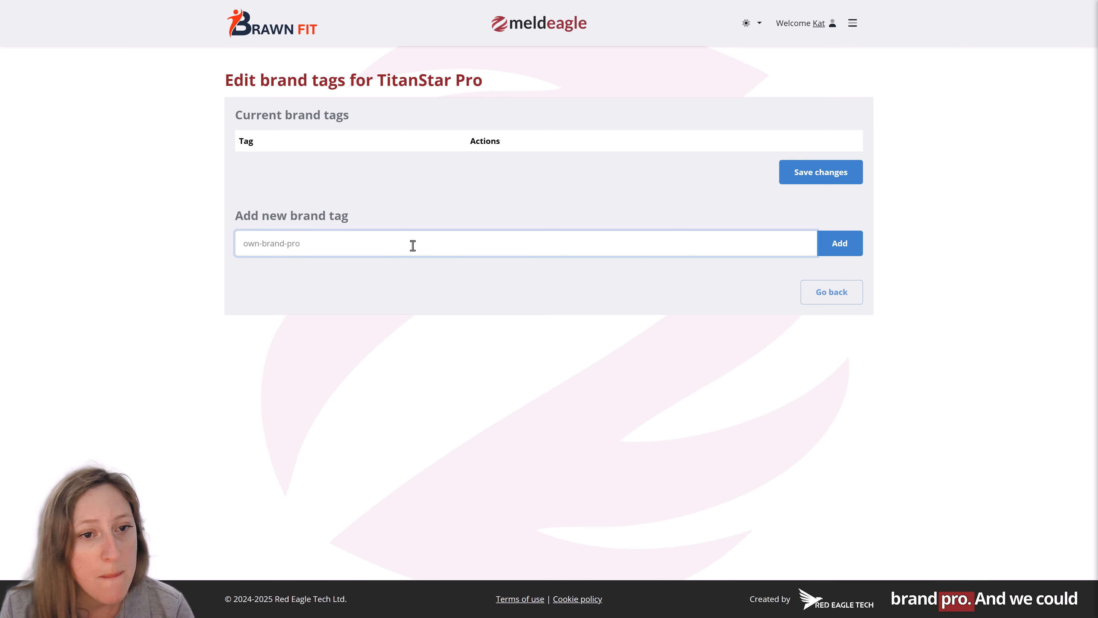
click(839, 243)
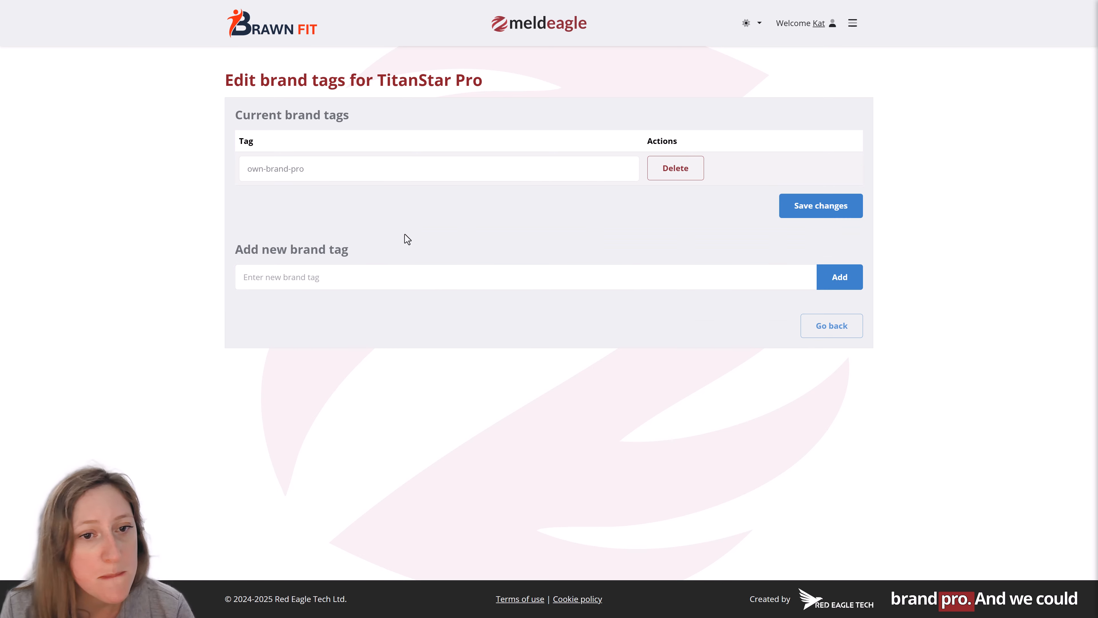
Step: Add exercise-equipment as a second brand tag for TitanStar Pro and save the brand tag changes
click(315, 277)
text(exe)
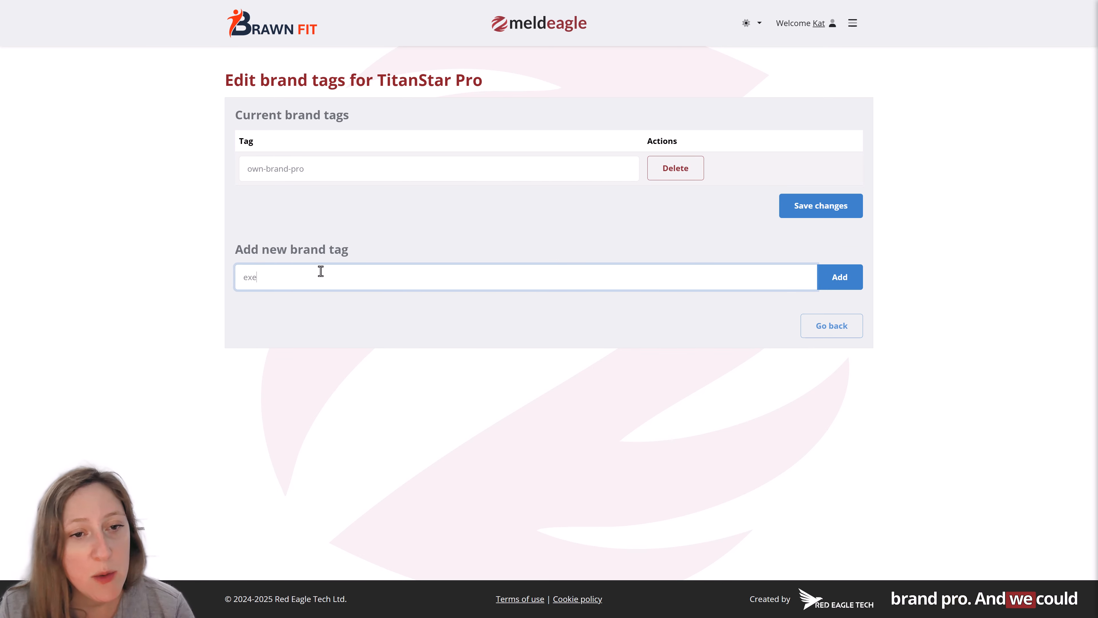
text(rcise-)
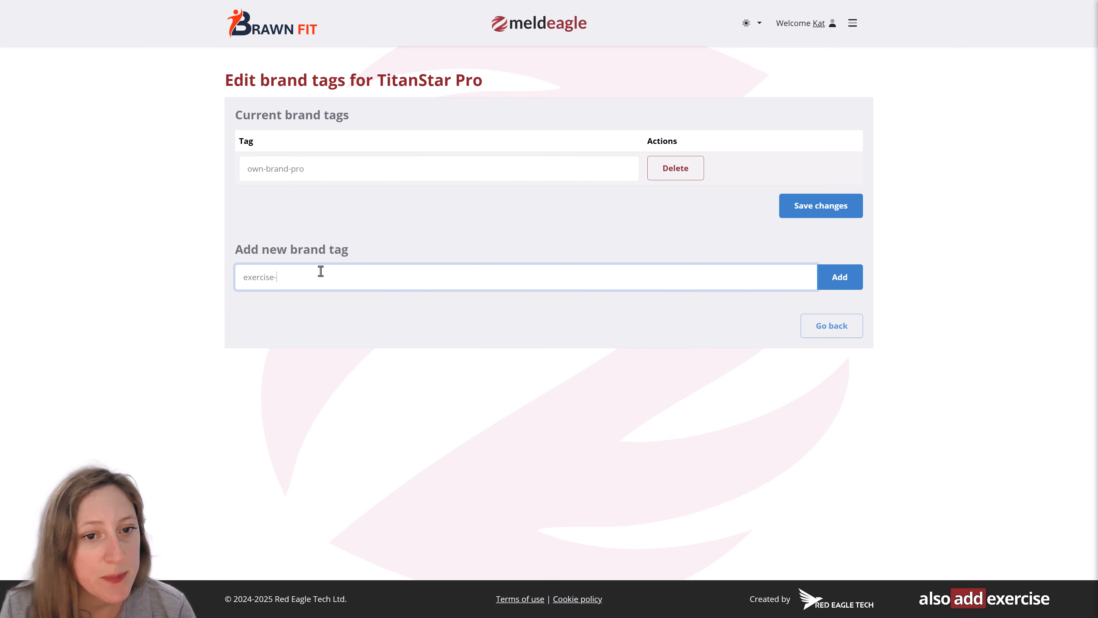
text(equi)
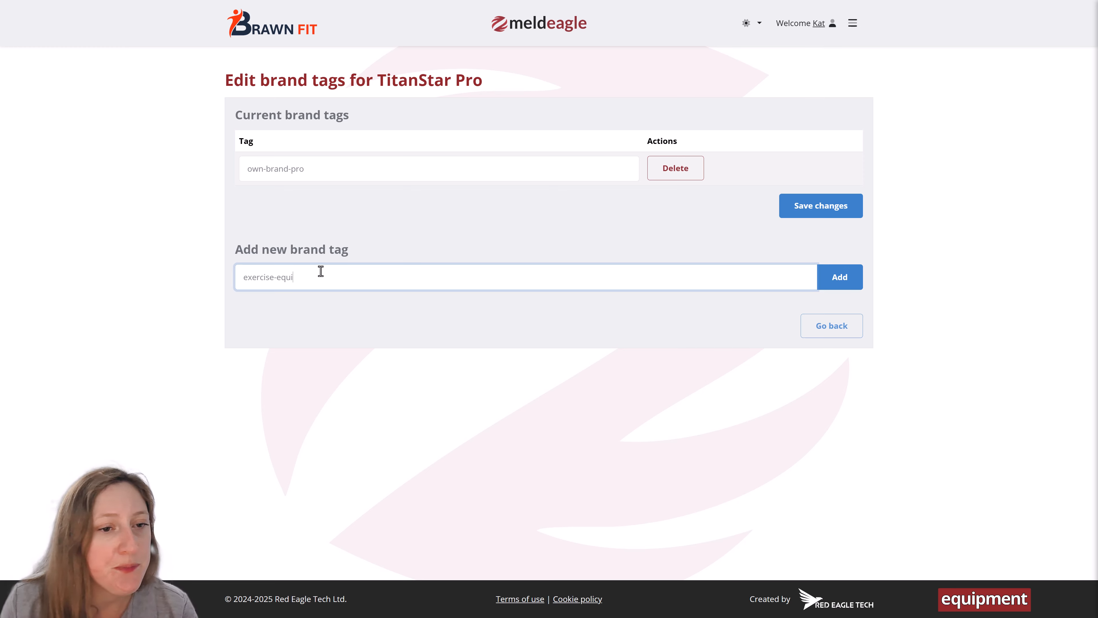
text(pment)
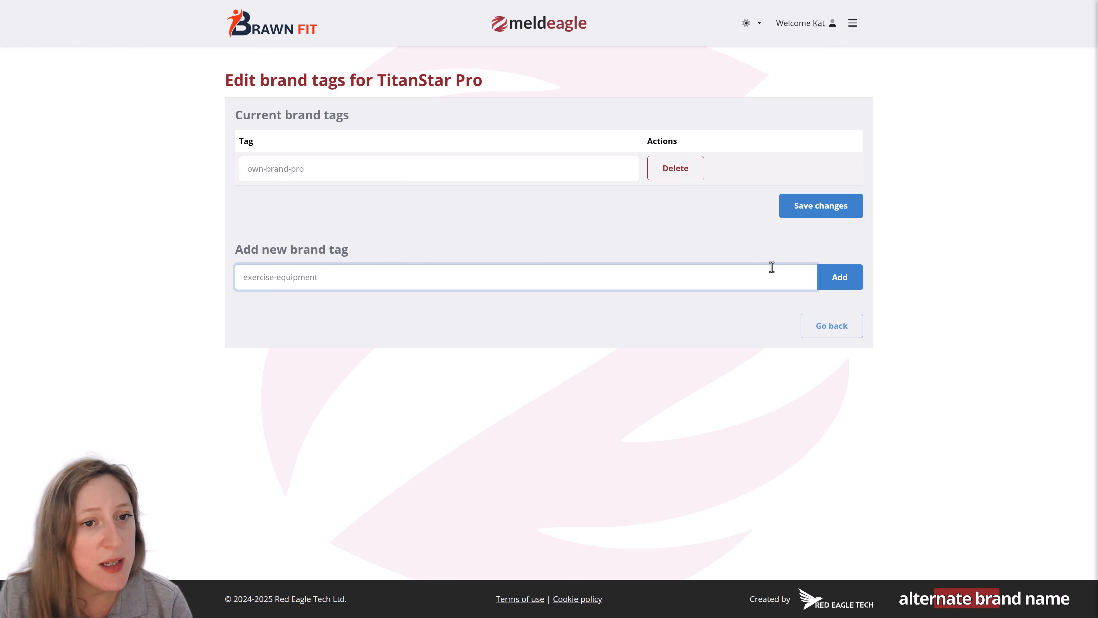
click(833, 283)
click(822, 242)
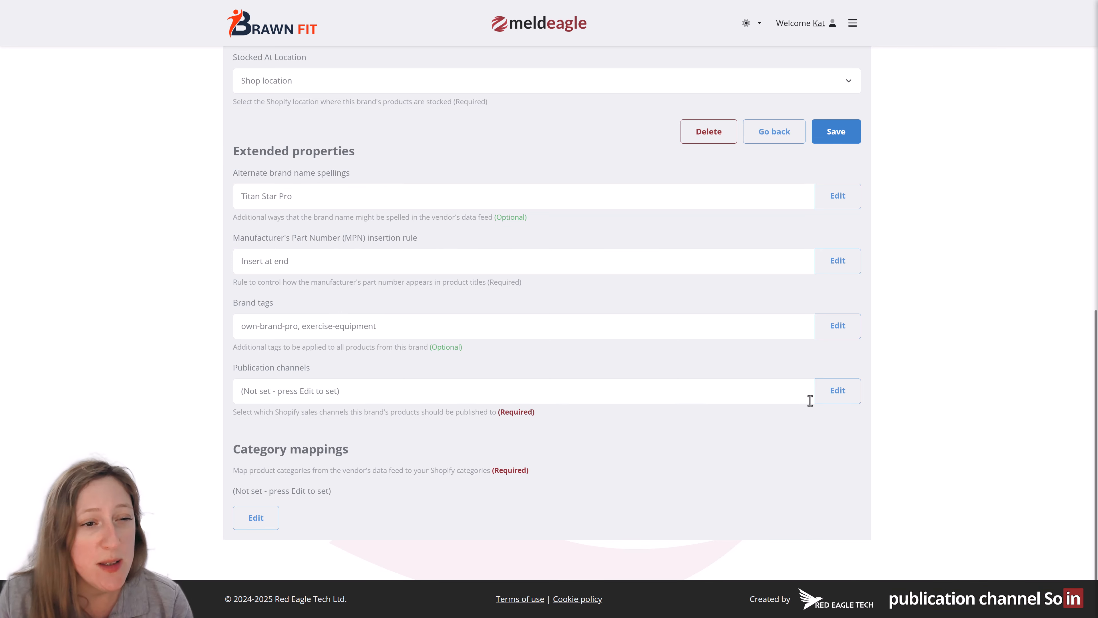
Step: Enable Online Store as the publication channel for TitanStar Pro and save the changes
click(838, 391)
click(746, 185)
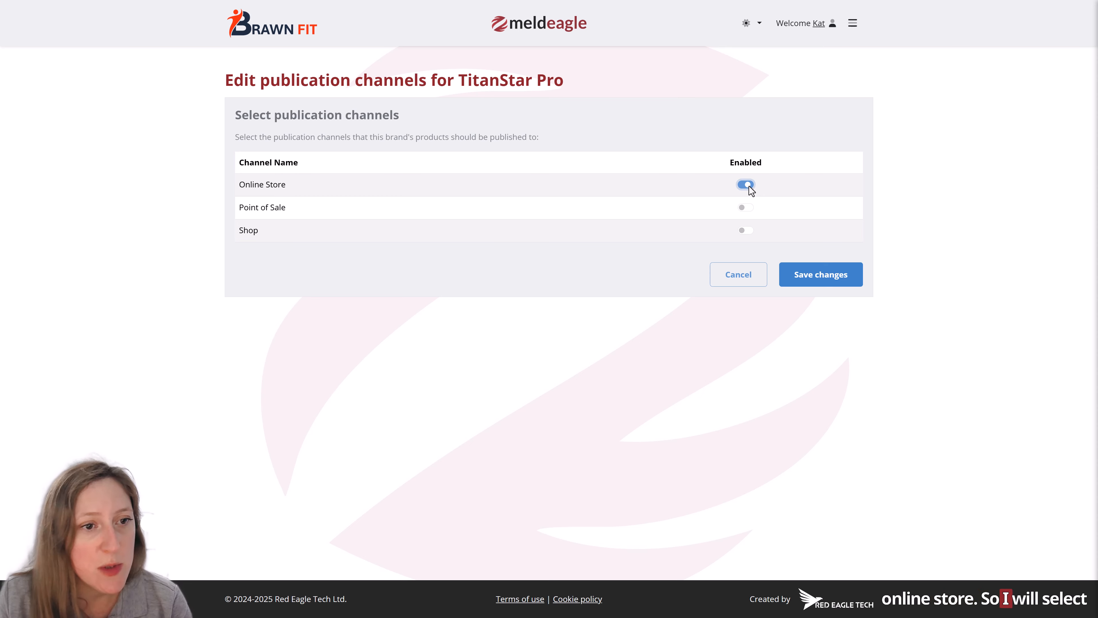
click(821, 277)
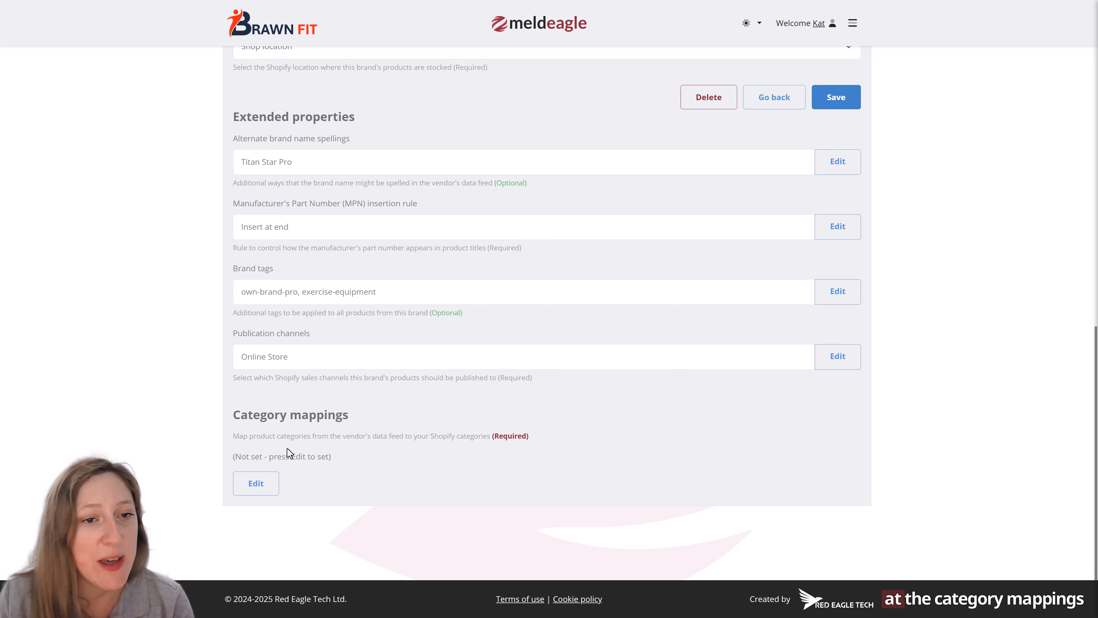
Step: Begin a category mapping for TitanStar Pro, searching for exercise and choosing Fitness & General Exercise Equipment as the Shopify category
click(256, 484)
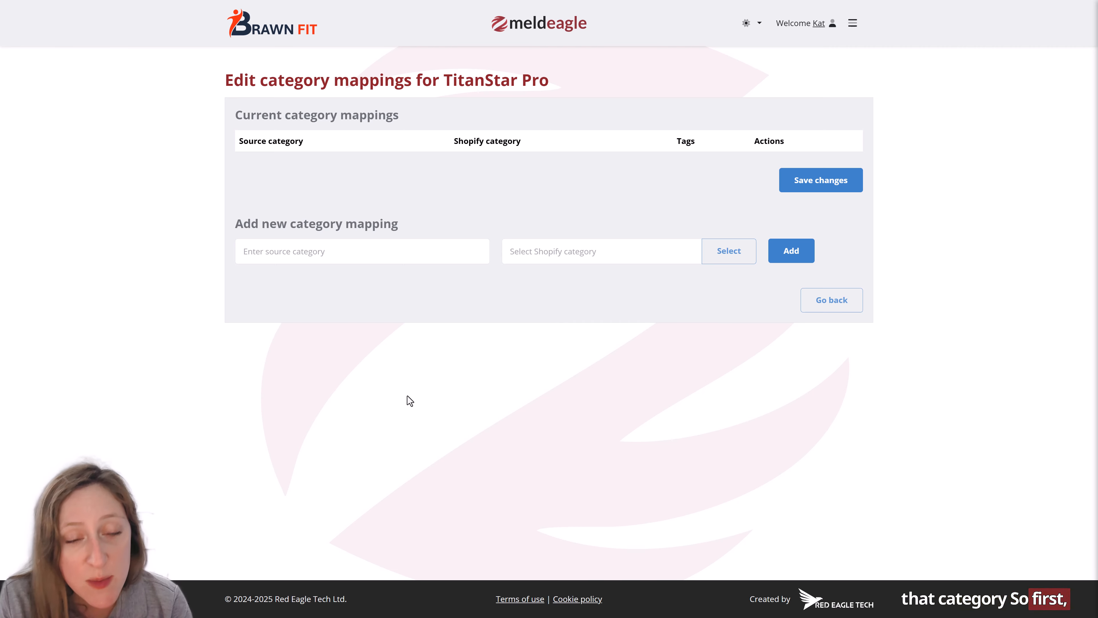
click(560, 251)
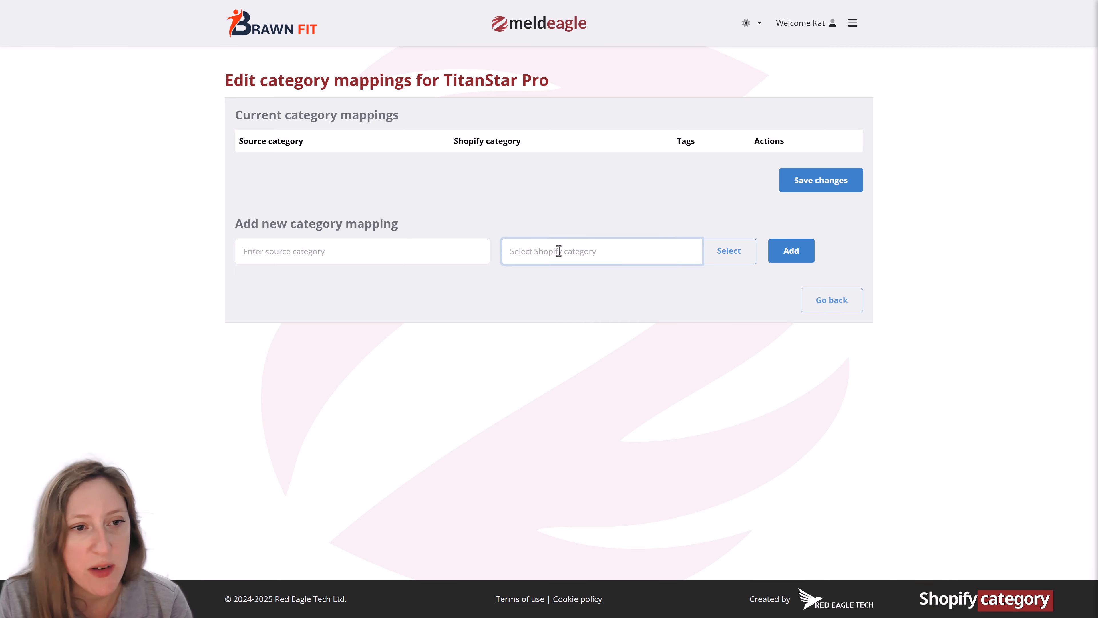
click(719, 255)
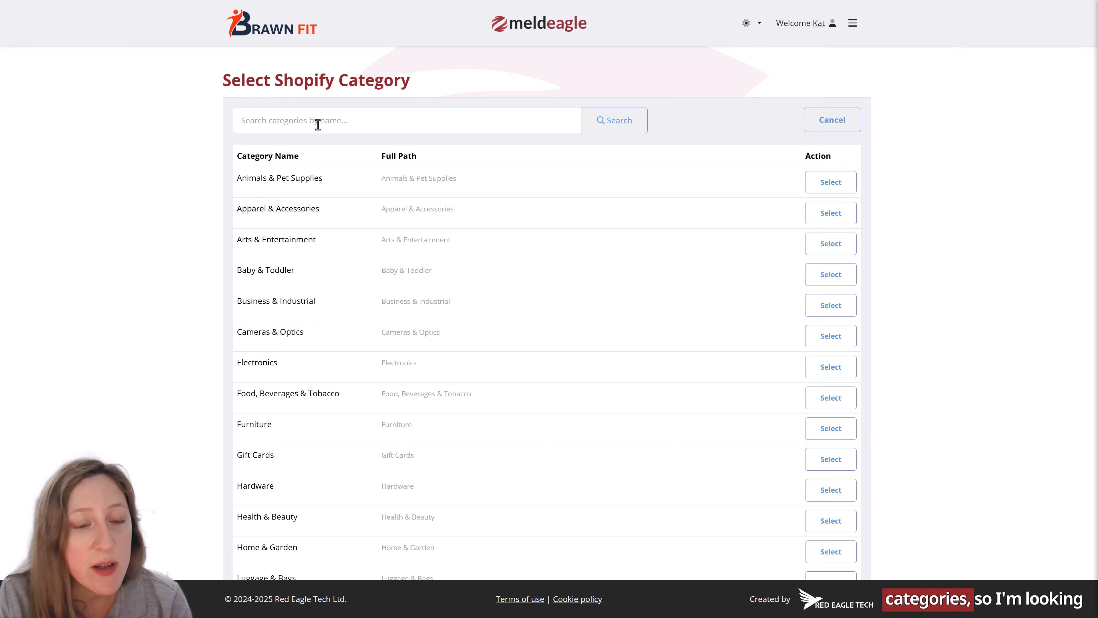
click(318, 124)
text(exercise)
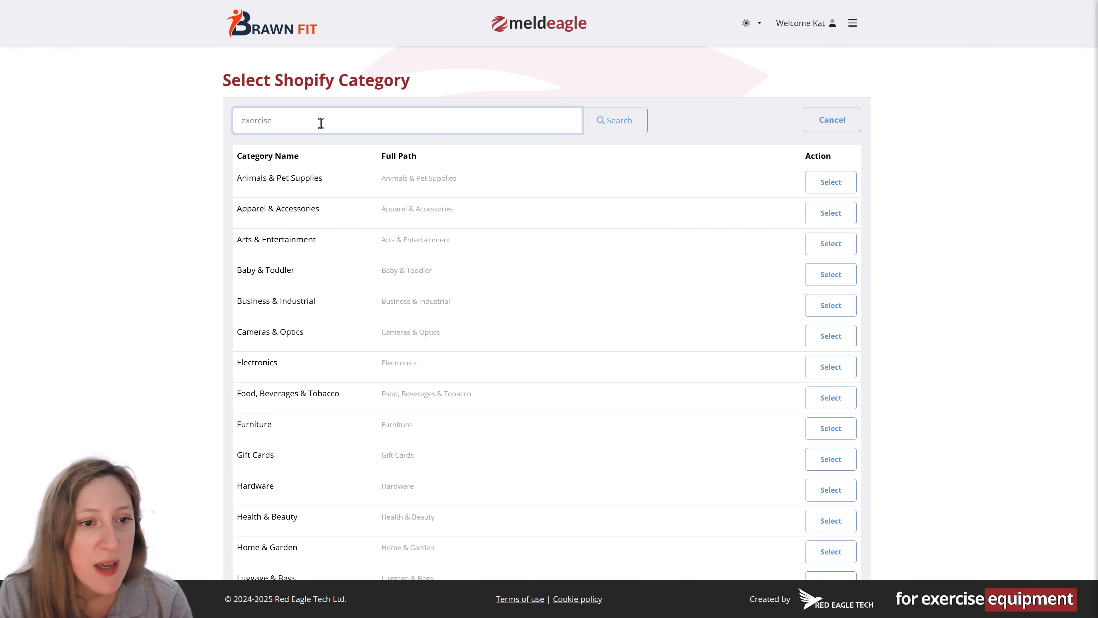
click(610, 121)
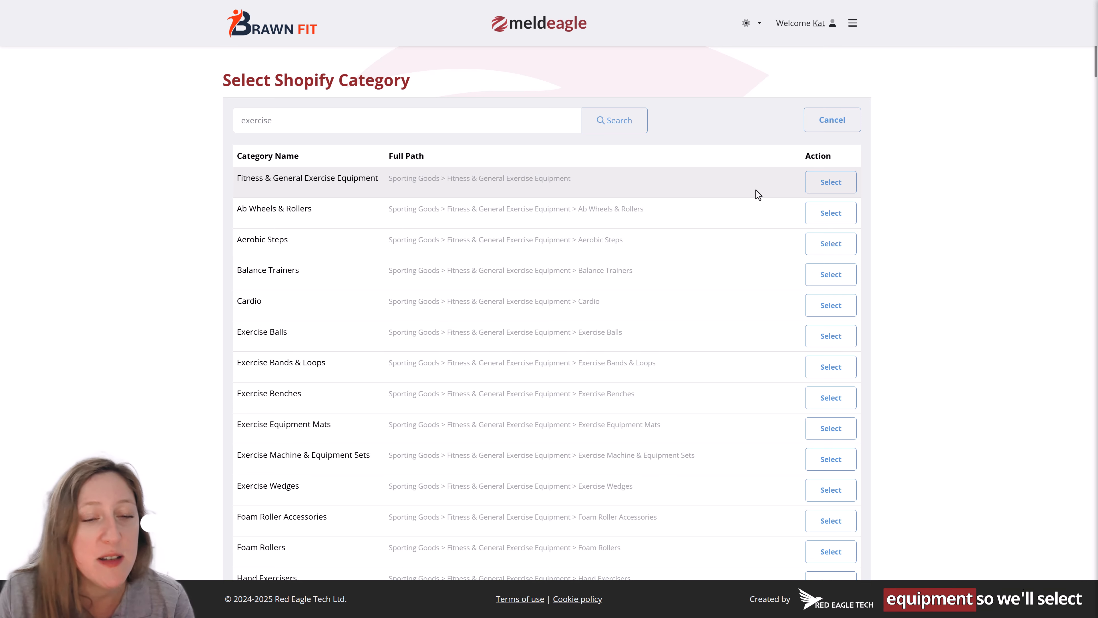
click(823, 190)
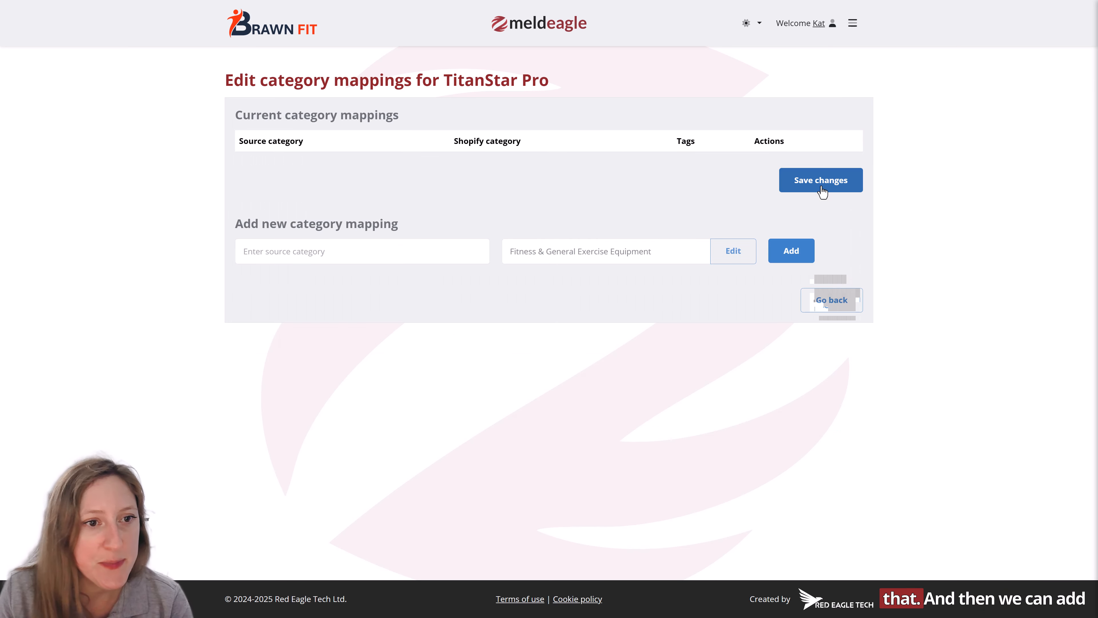
Step: Enter Exercise as the mapping's source category, add the mapping and save the category mapping changes
click(290, 246)
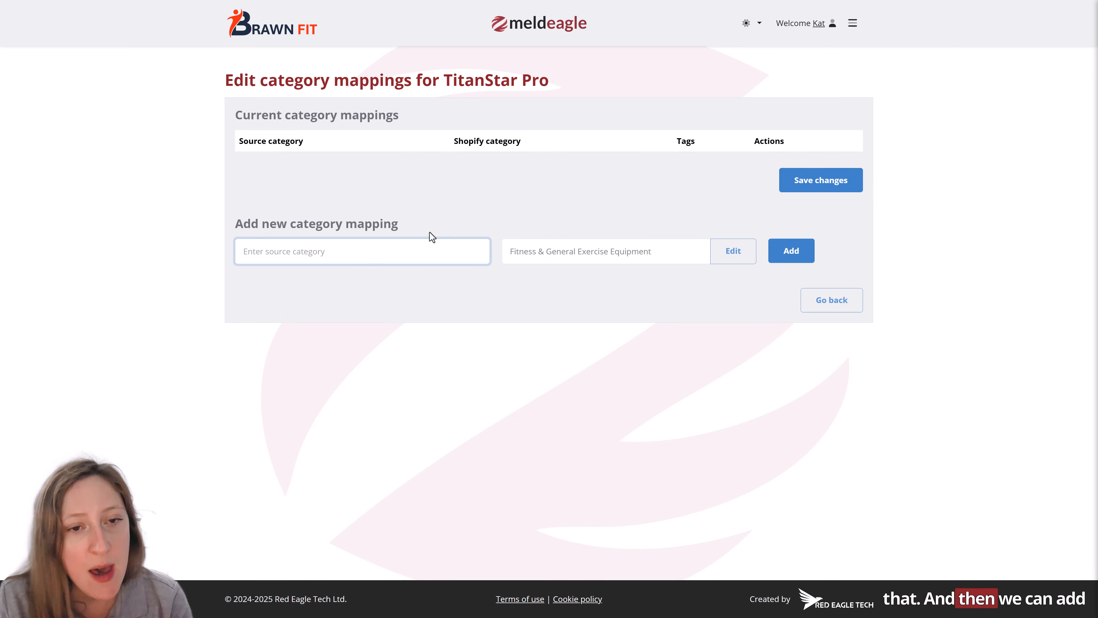
text(E)
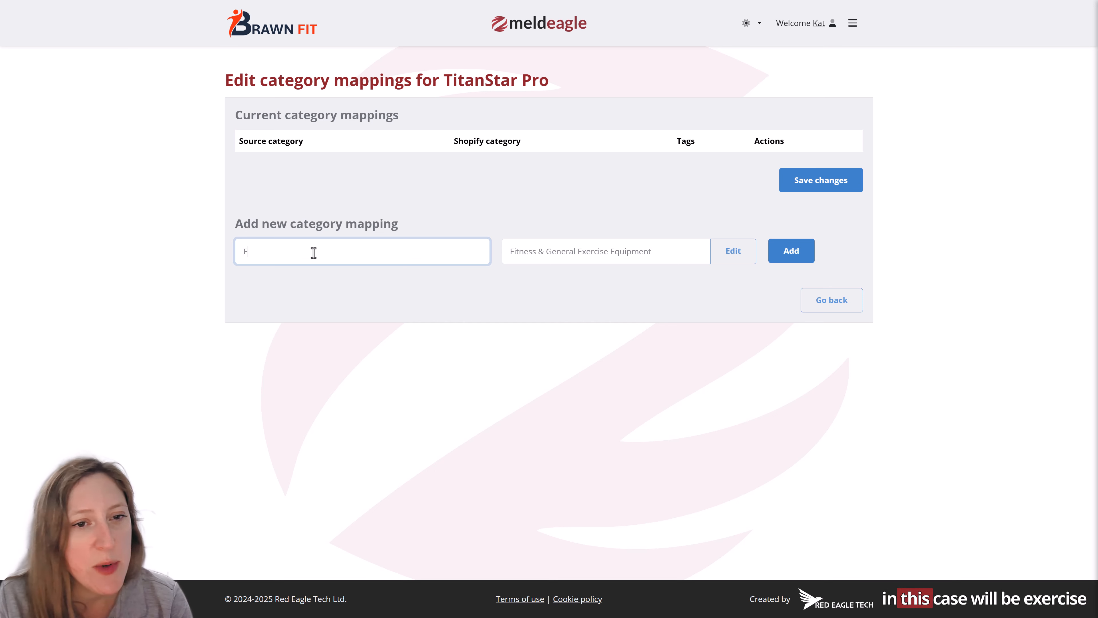
text(xercise)
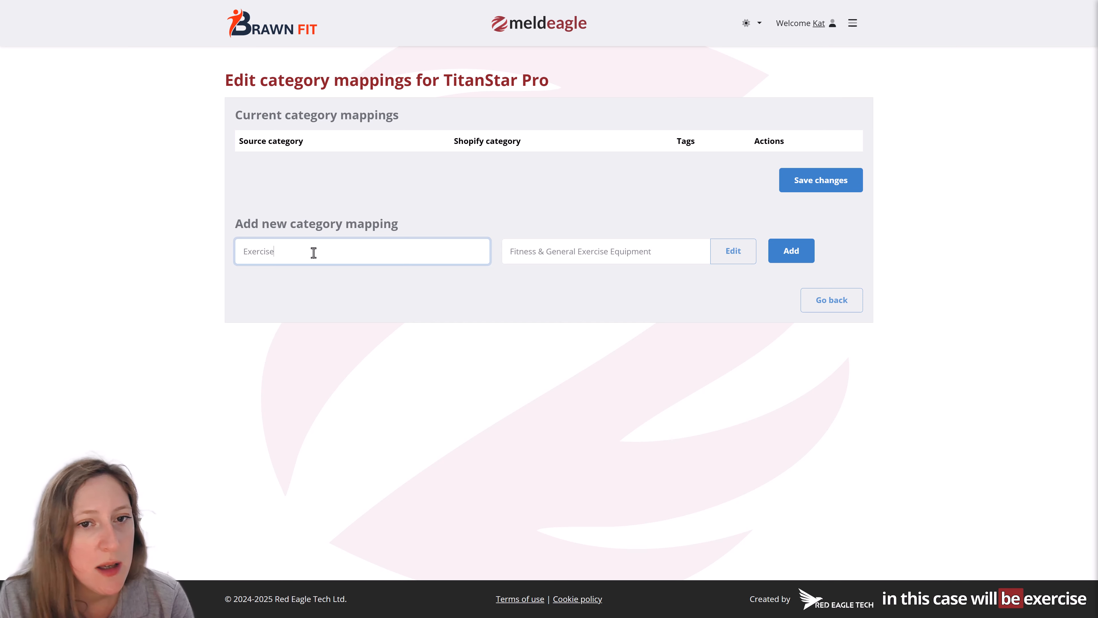
click(792, 263)
click(639, 177)
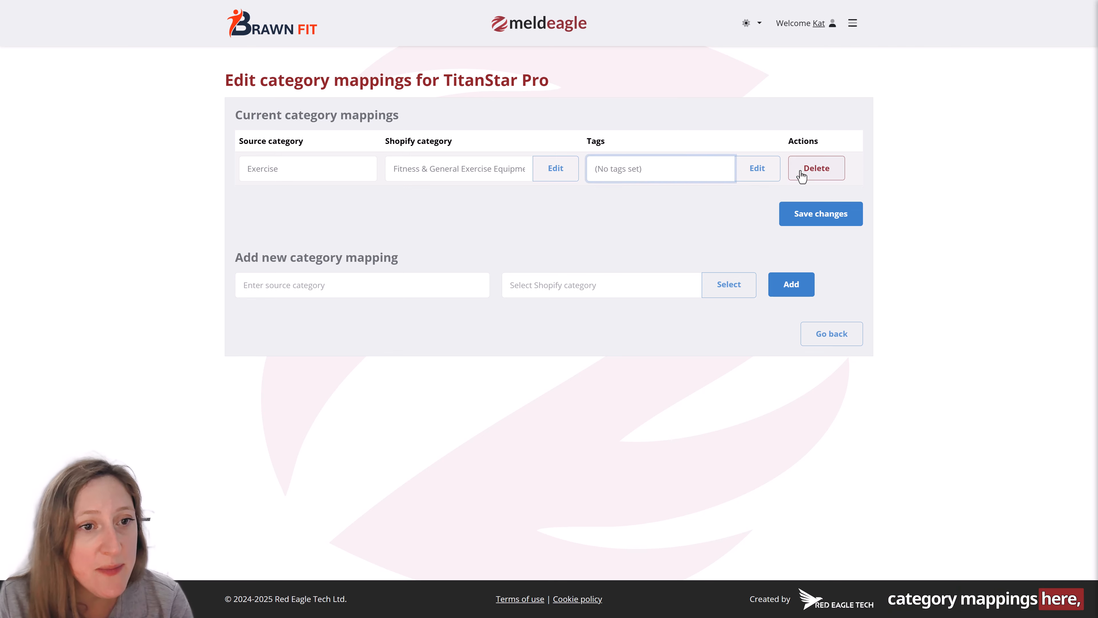
click(821, 219)
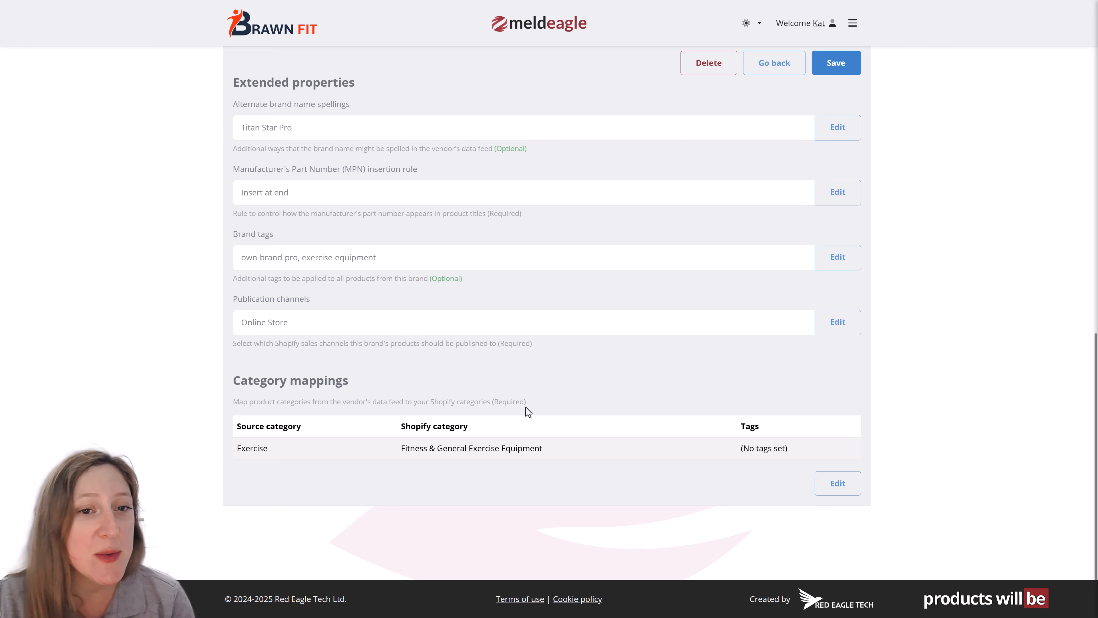
Step: Leave the brand configuration and view the live integration services dashboard and the product processing console from the home page
scroll(527, 405, up, 15)
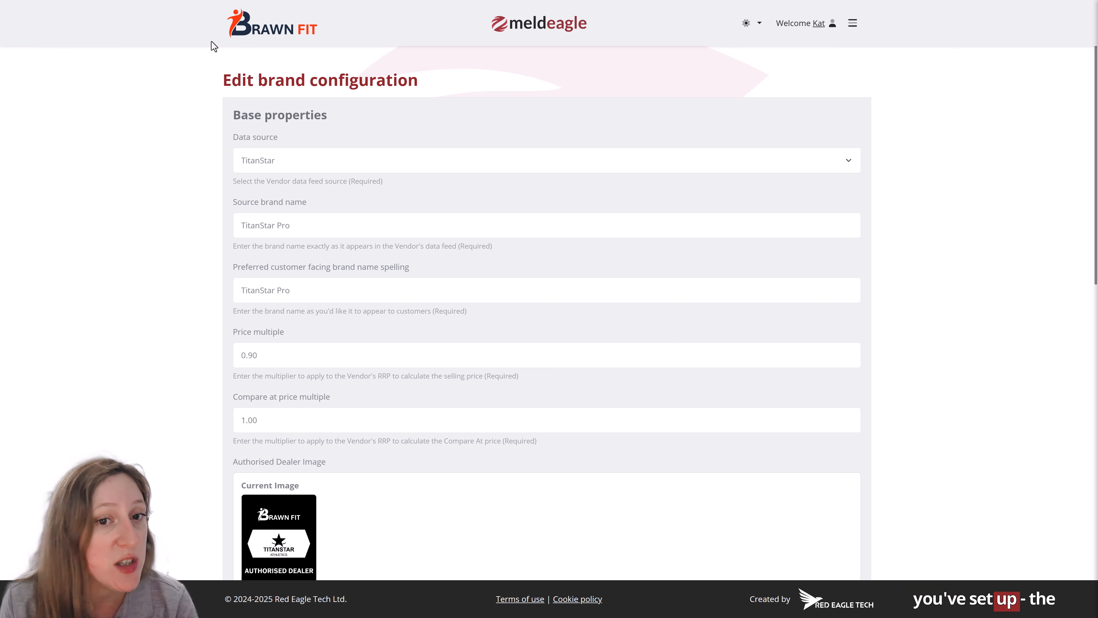
click(268, 39)
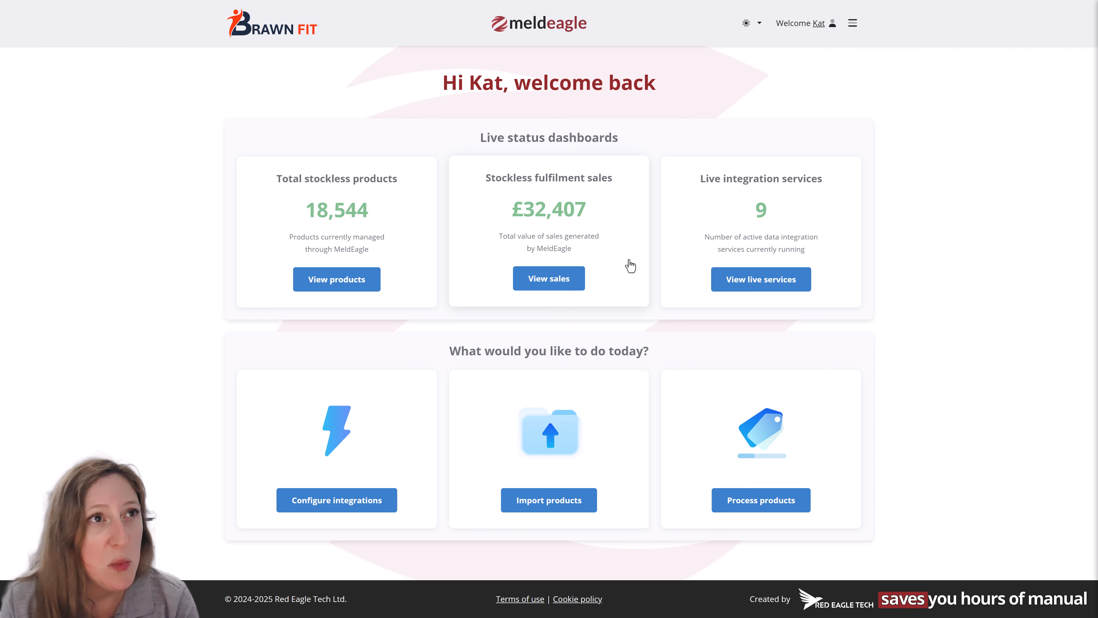
click(754, 290)
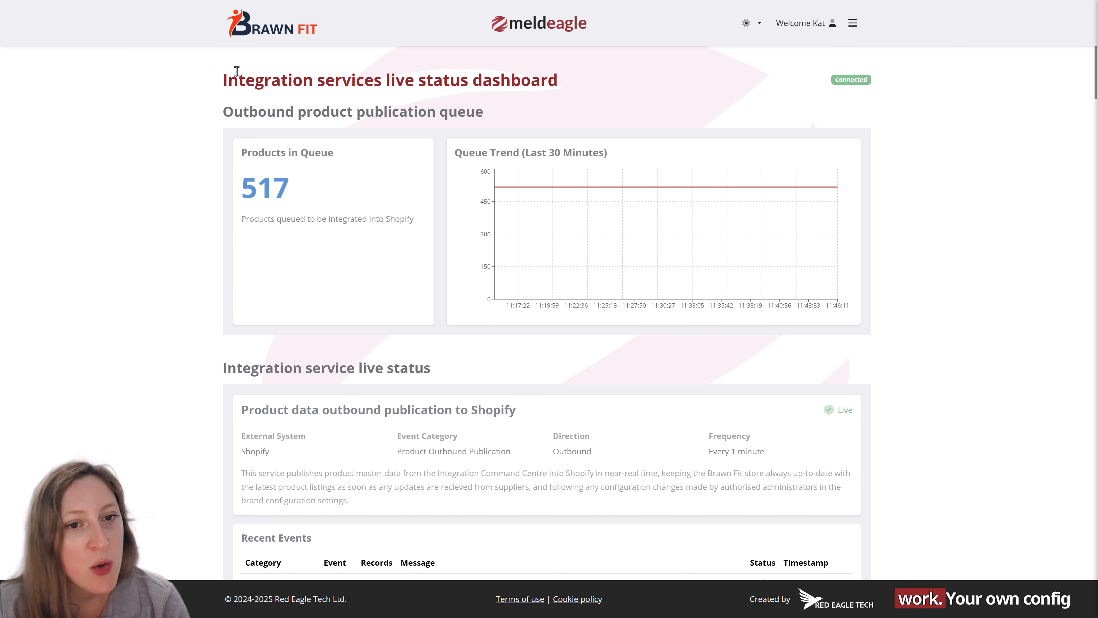
click(264, 35)
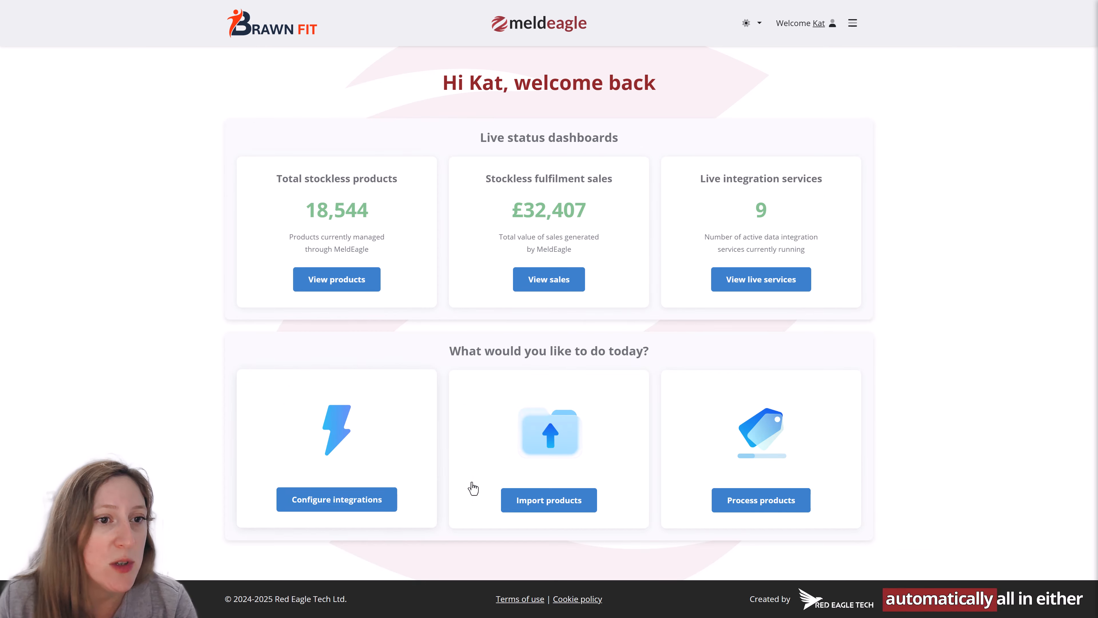
click(762, 505)
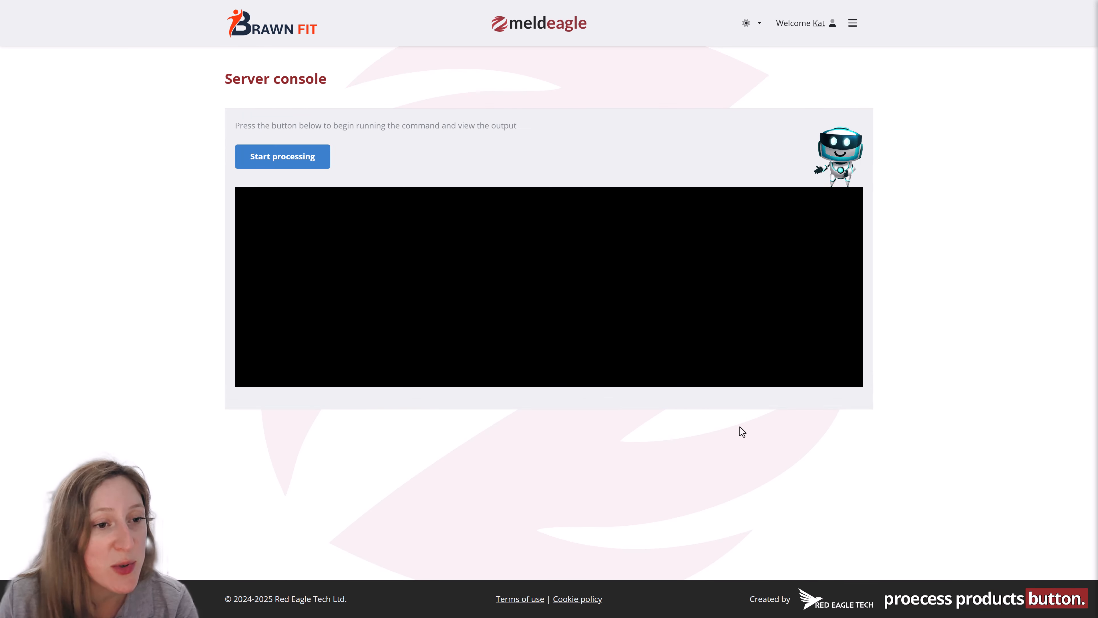
click(286, 40)
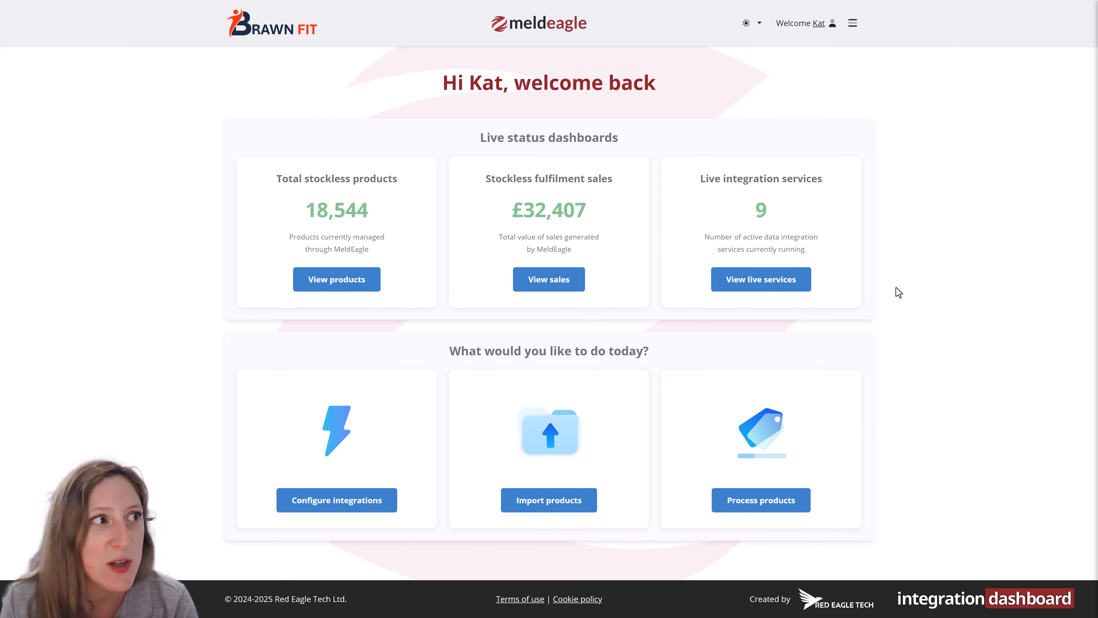
Step: Examine the outbound publication queue and the recent events of each service on the integration services live status dashboard
click(787, 289)
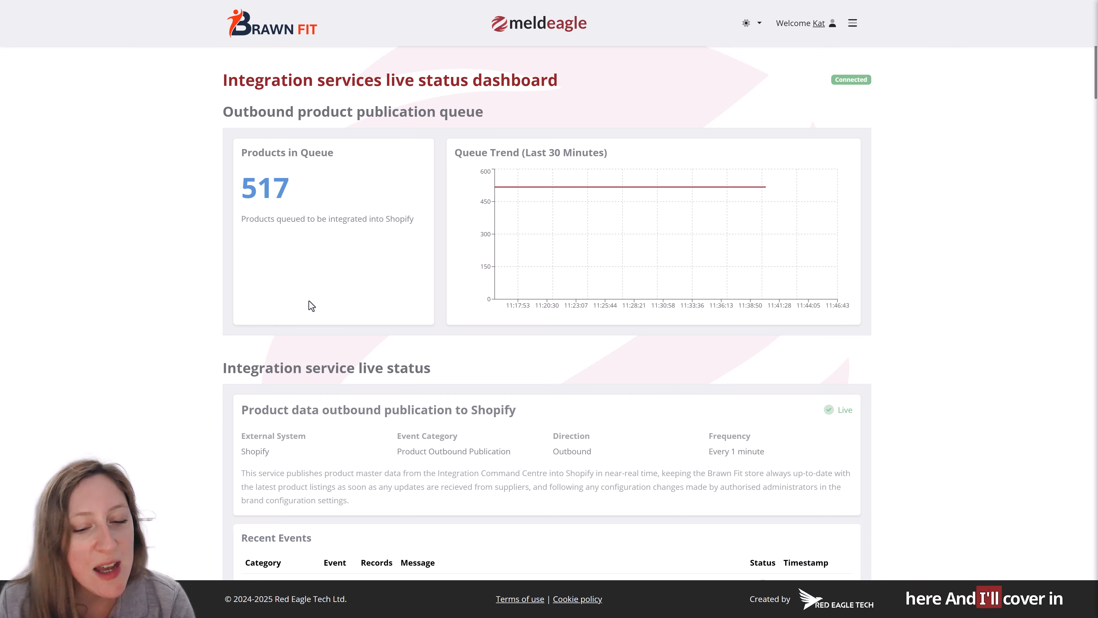
scroll(514, 380, down, 5)
scroll(515, 381, down, 7)
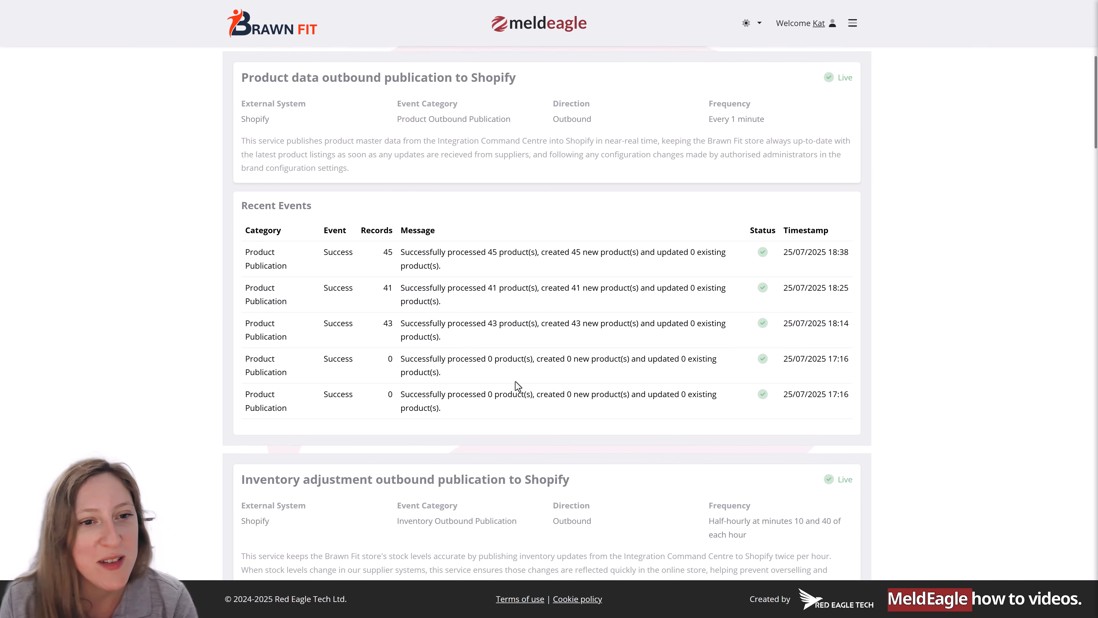
scroll(515, 382, down, 4)
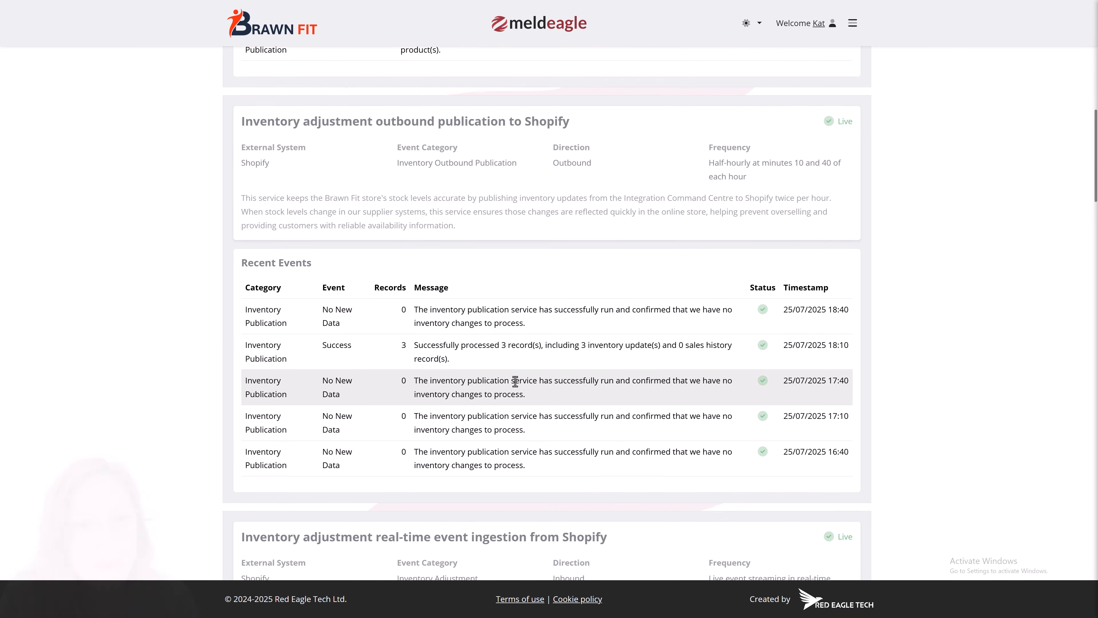
scroll(516, 381, down, 4)
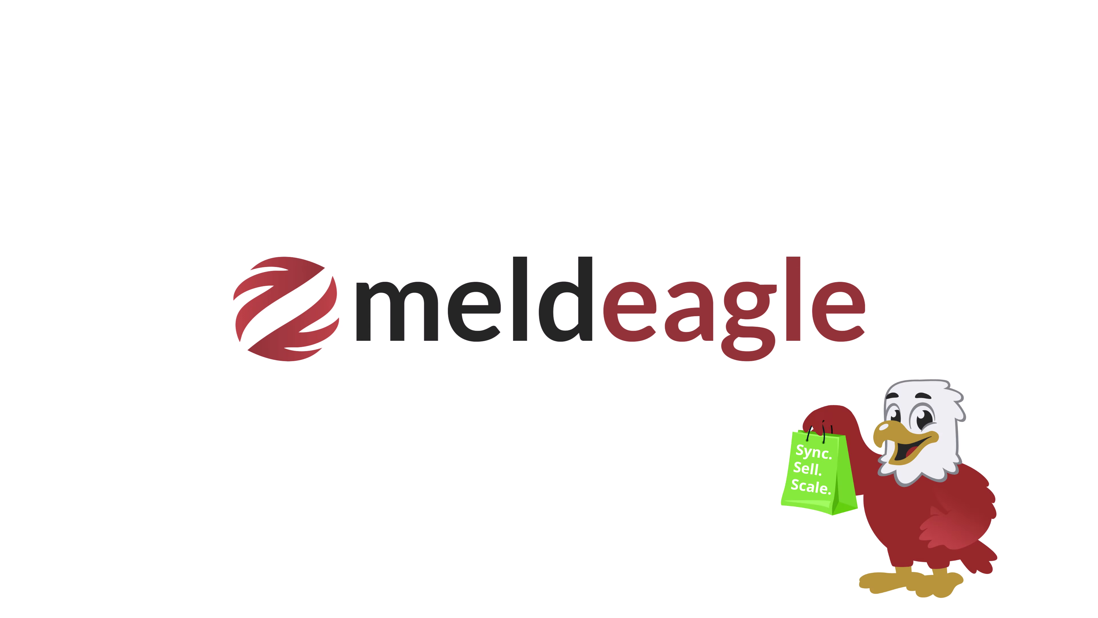